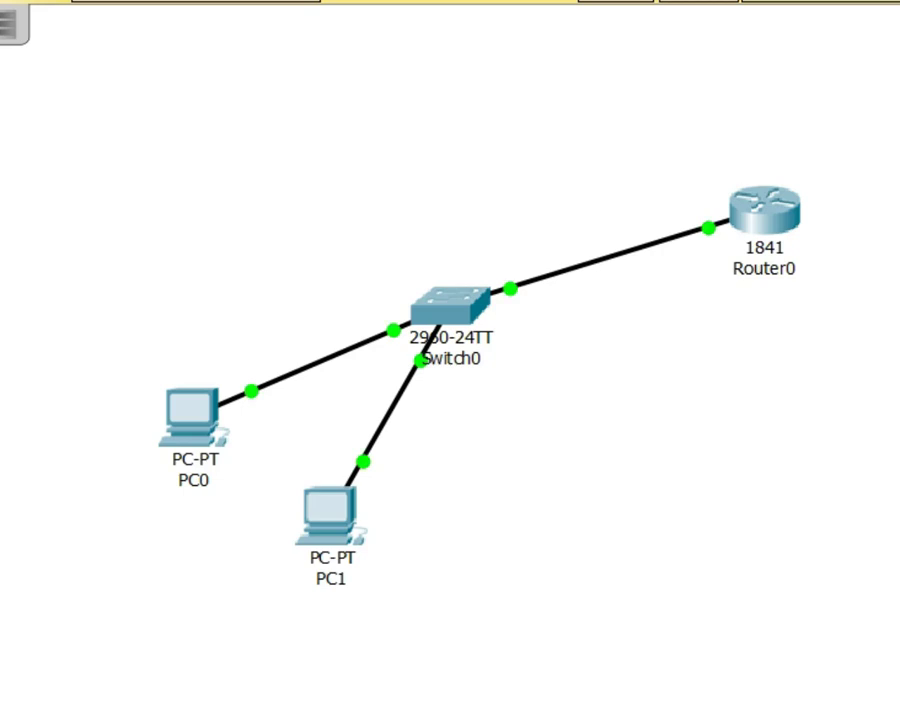
Step: Bring the IPv6 autoconfiguration diagram in Snipping Tool to the front
key("alt+Tab")
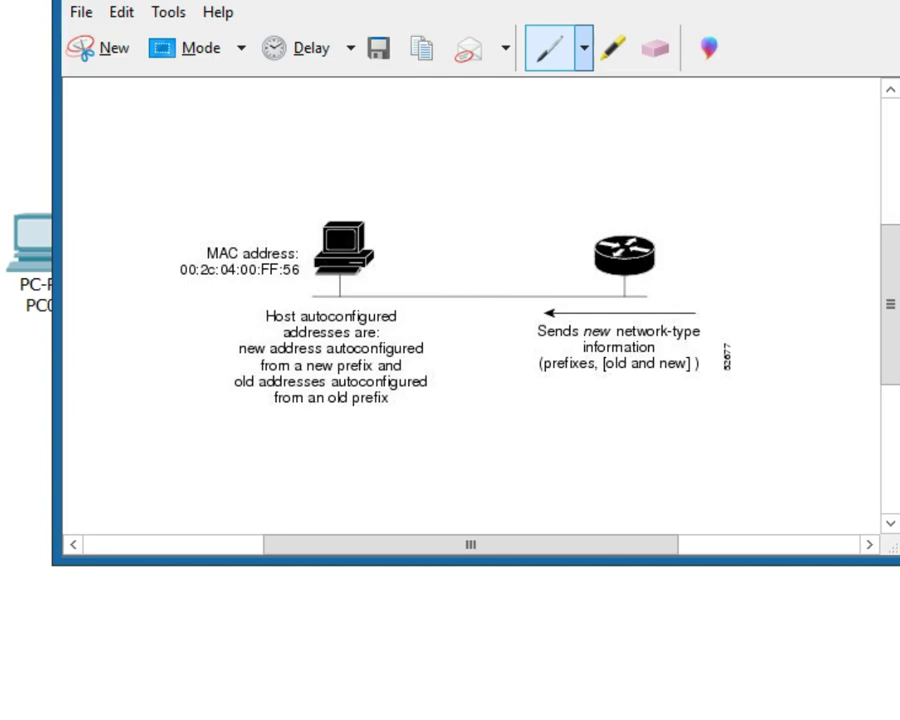
Step: Close the diagram, open Router0's CLI and enter privileged mode with 'en'
key("alt+F4")
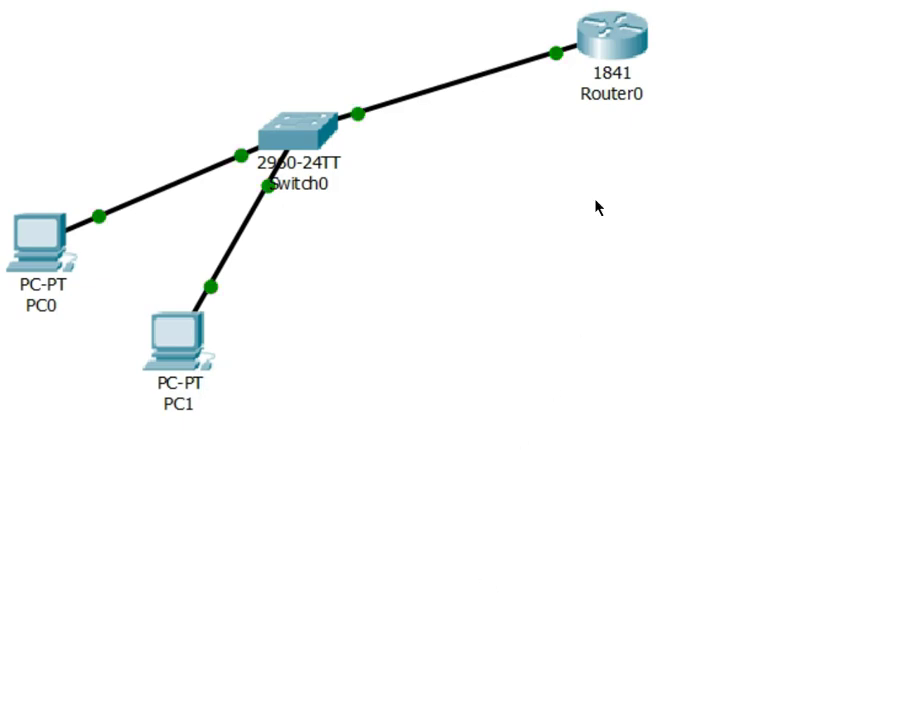
left_click(617, 55)
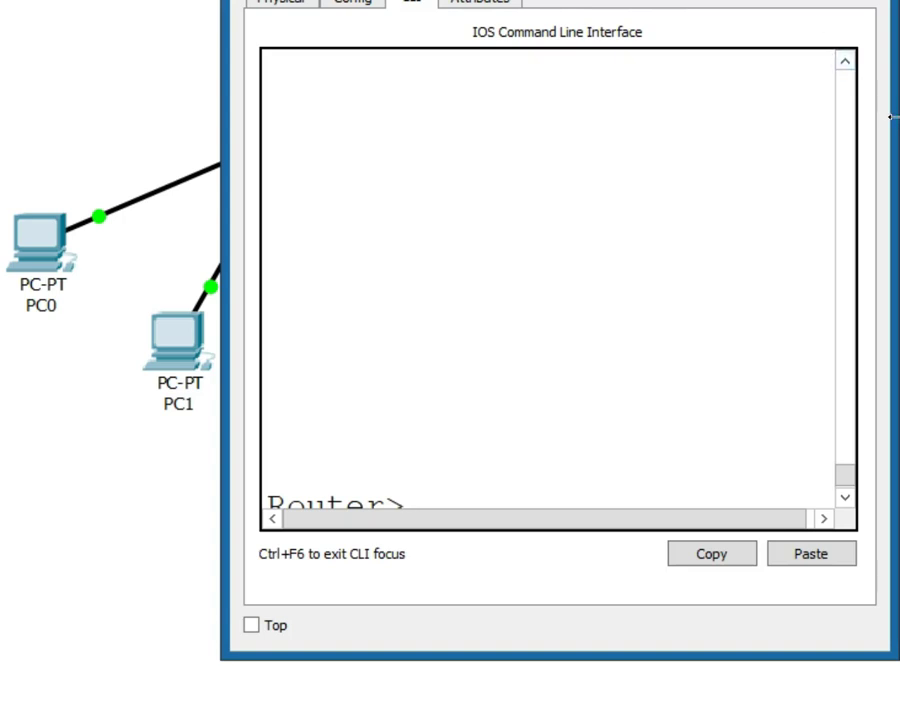
left_click_drag(890, 114, 899, 114)
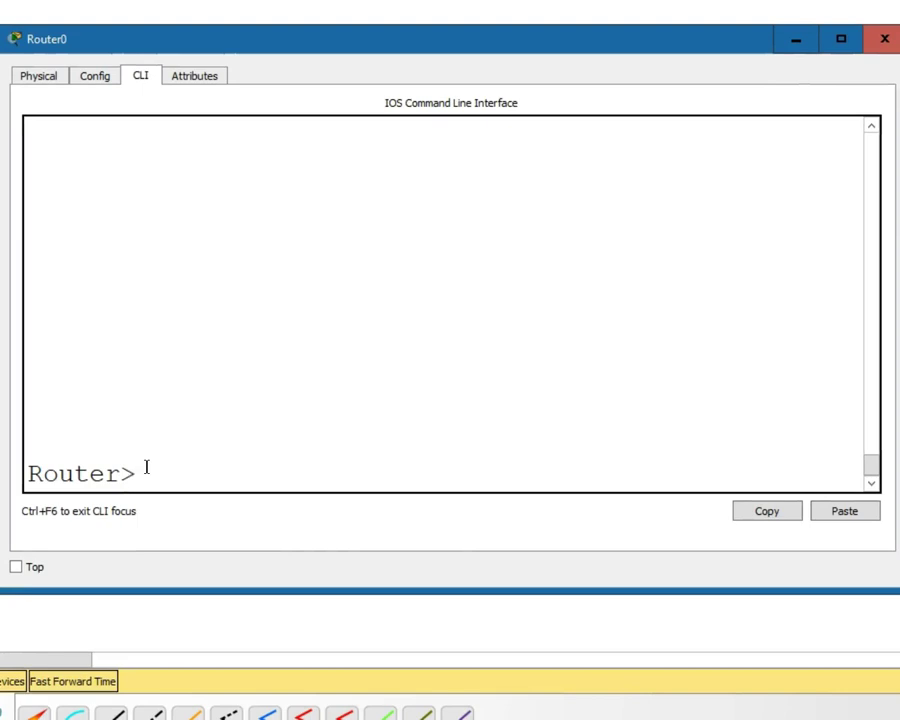
type("en")
key("Return")
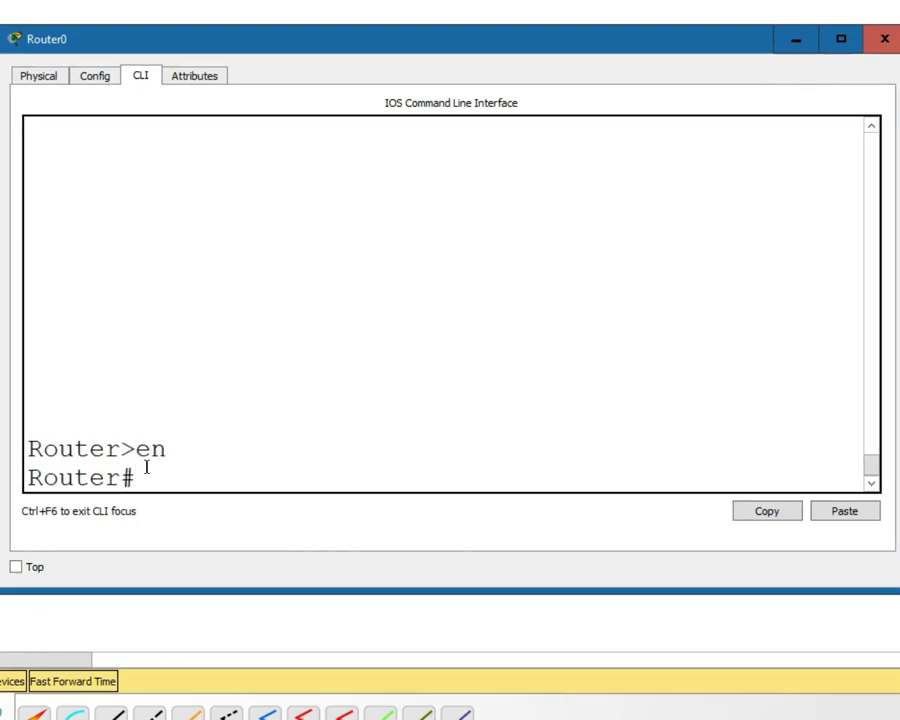
Step: Display FastEthernet0/0's IPv6 details with 'show ipv6 int fa0/0'
type("c")
key("BackSpace")
type("shw")
key("BackSpace")
type("ow ipb")
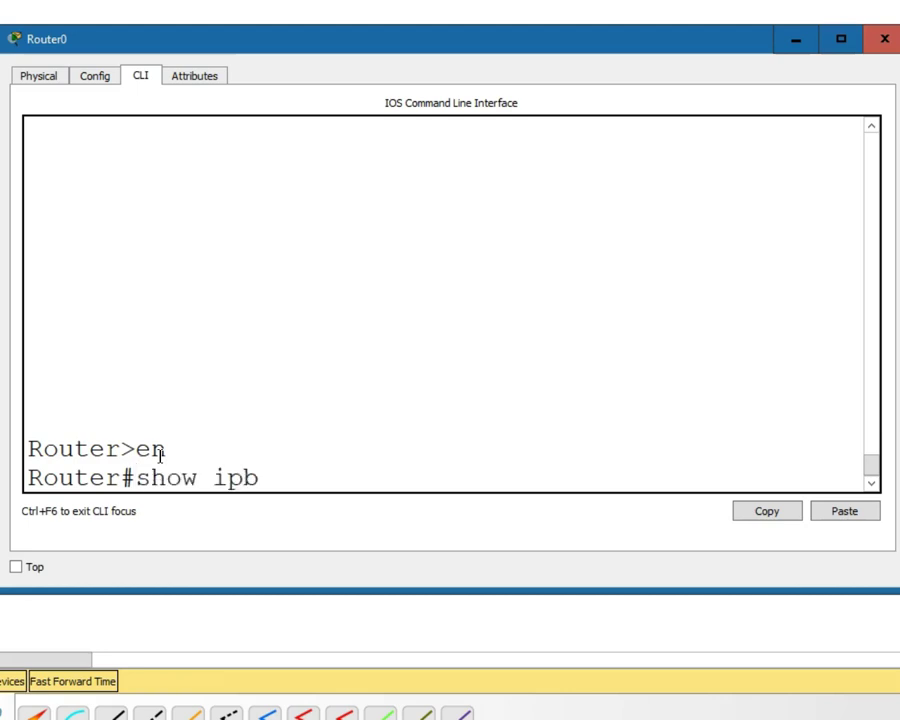
key("BackSpace")
type("v6 int")
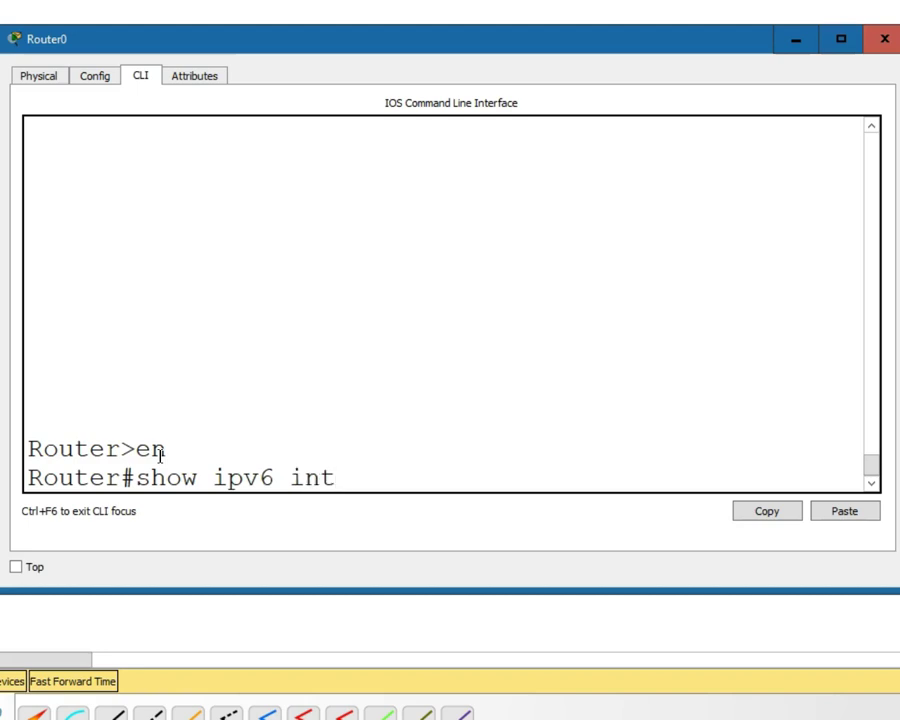
type(" fa0/0")
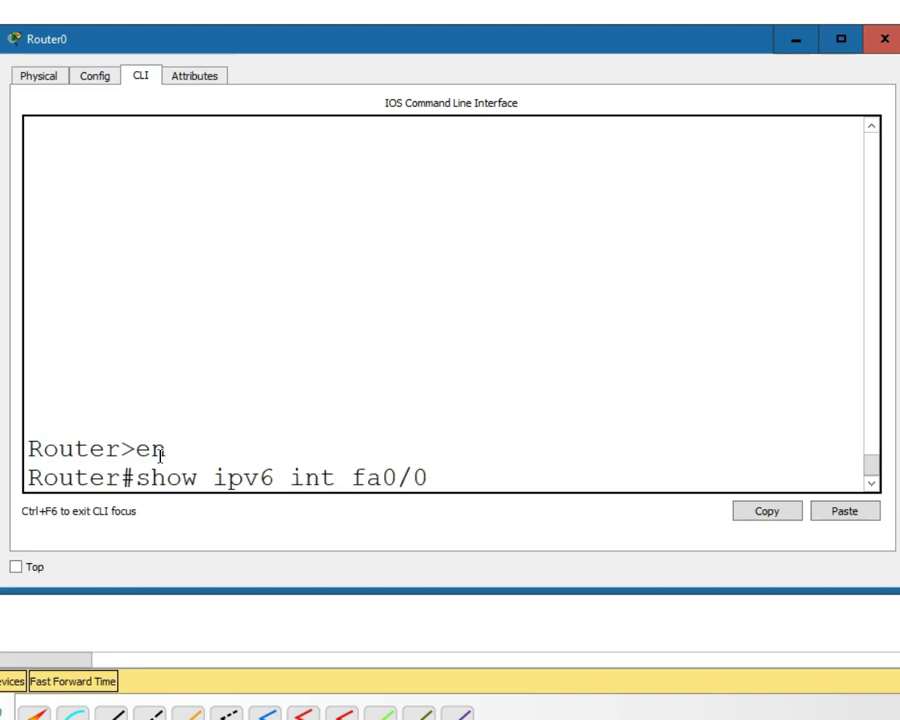
key("Return")
scroll(350, 293, "up", 1)
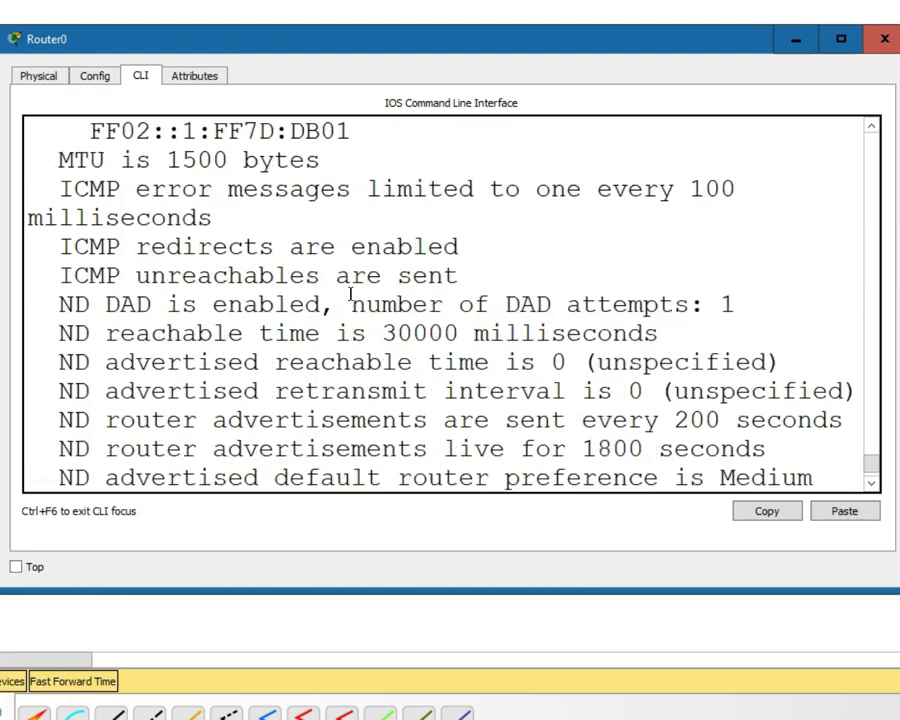
scroll(350, 293, "up", 5)
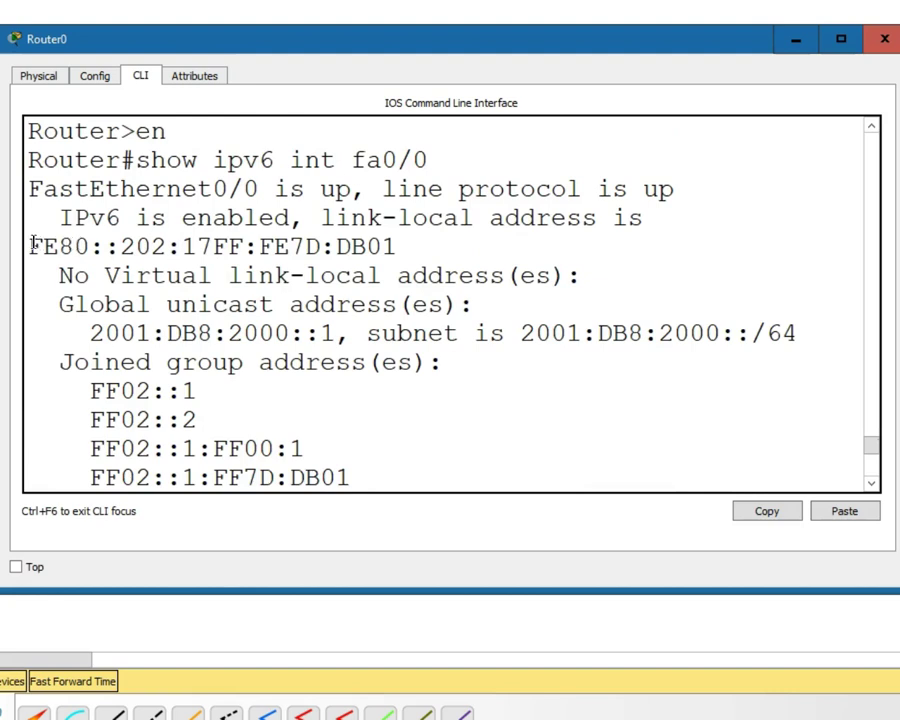
left_click_drag(28, 245, 89, 245)
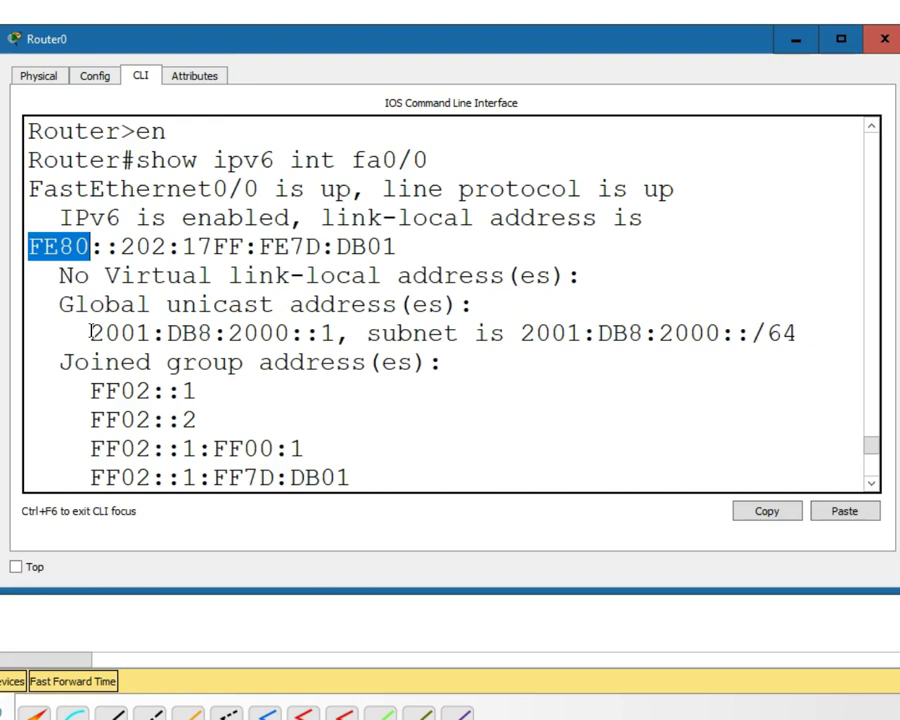
left_click_drag(92, 333, 334, 333)
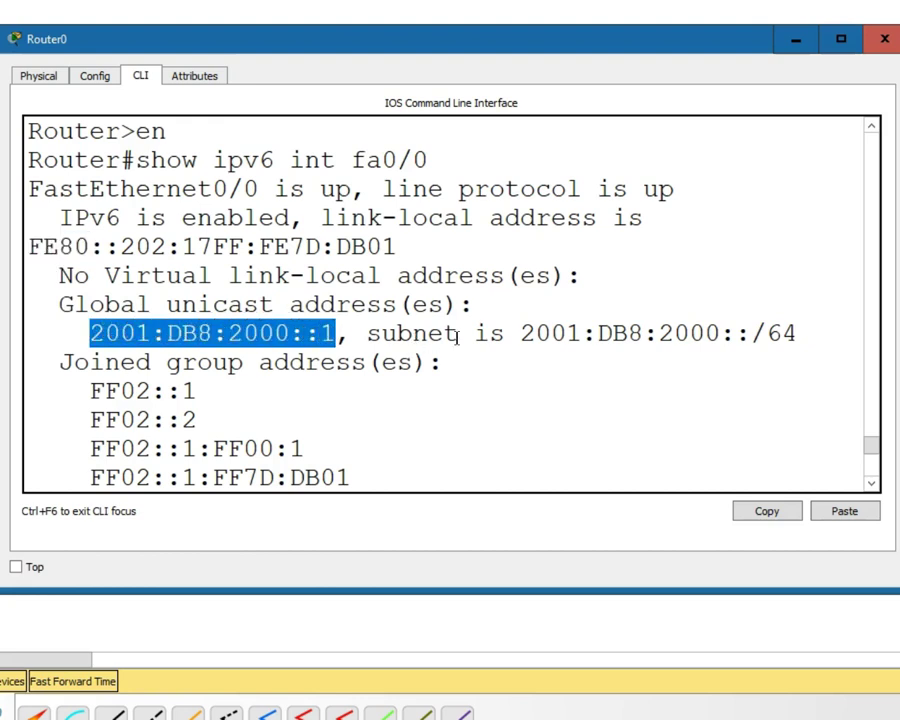
left_click_drag(521, 333, 718, 333)
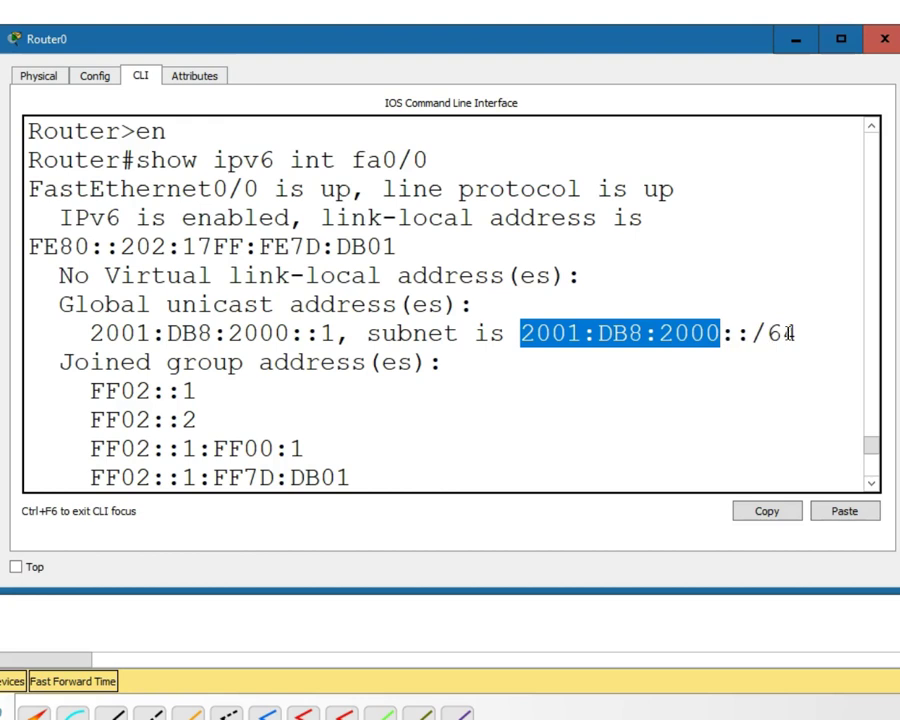
left_click_drag(806, 333, 769, 333)
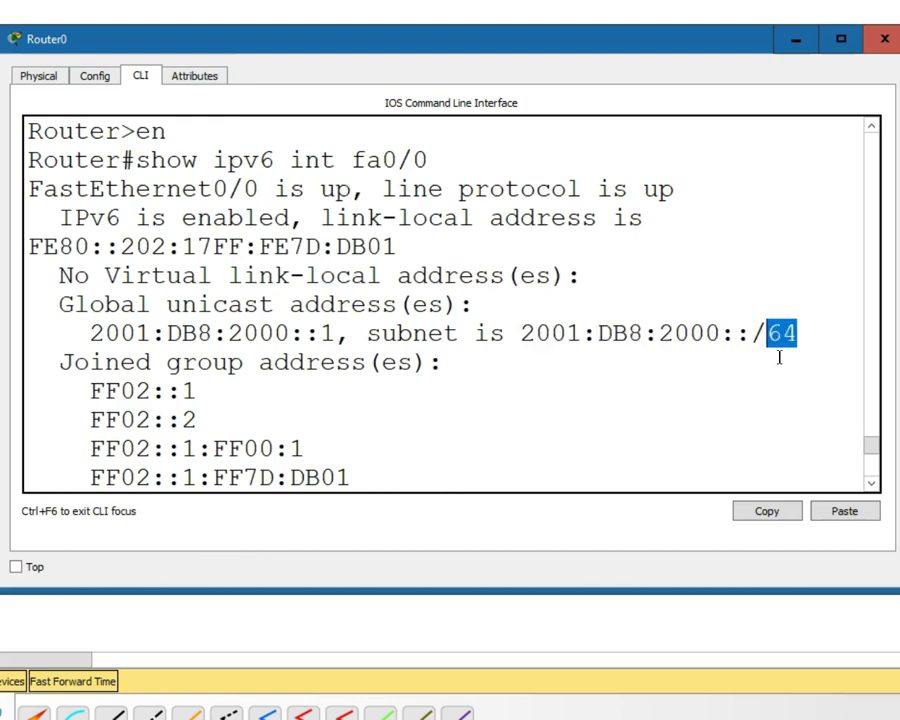
scroll(354, 394, "down", 1)
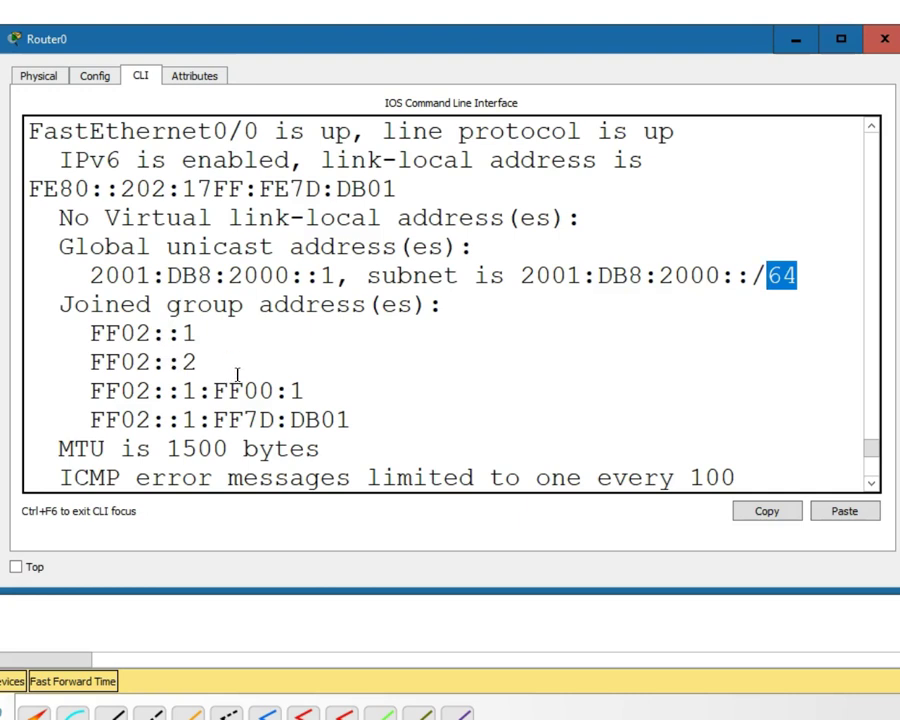
scroll(237, 375, "down", 2)
scroll(237, 375, "down", 4)
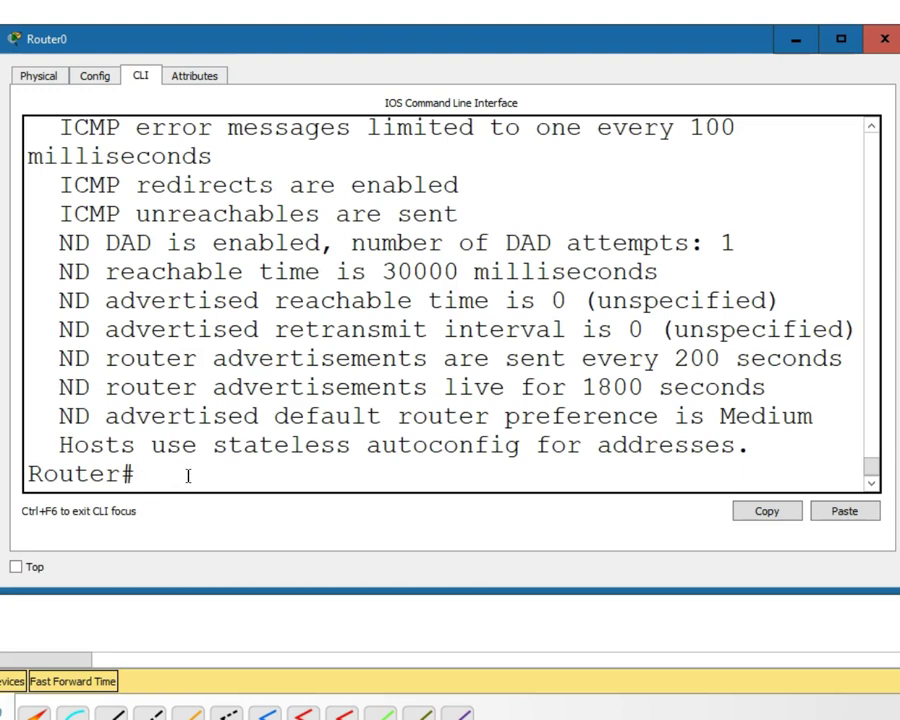
Step: Enable IPv6 unicast routing on Router0 from global configuration mode
type("config t")
key("Return")
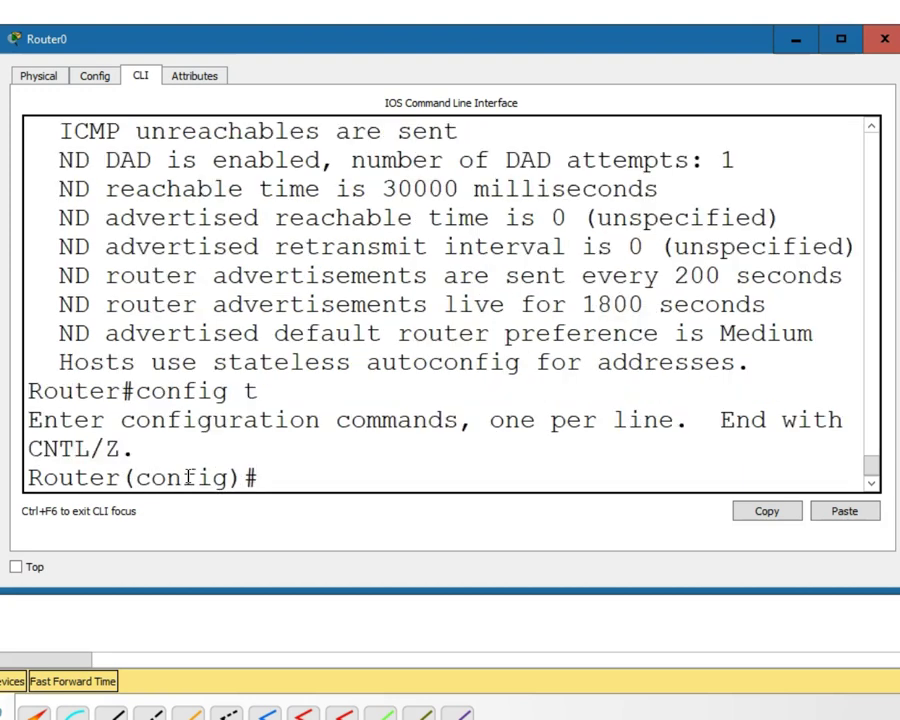
type("ipv6 un")
key("Tab")
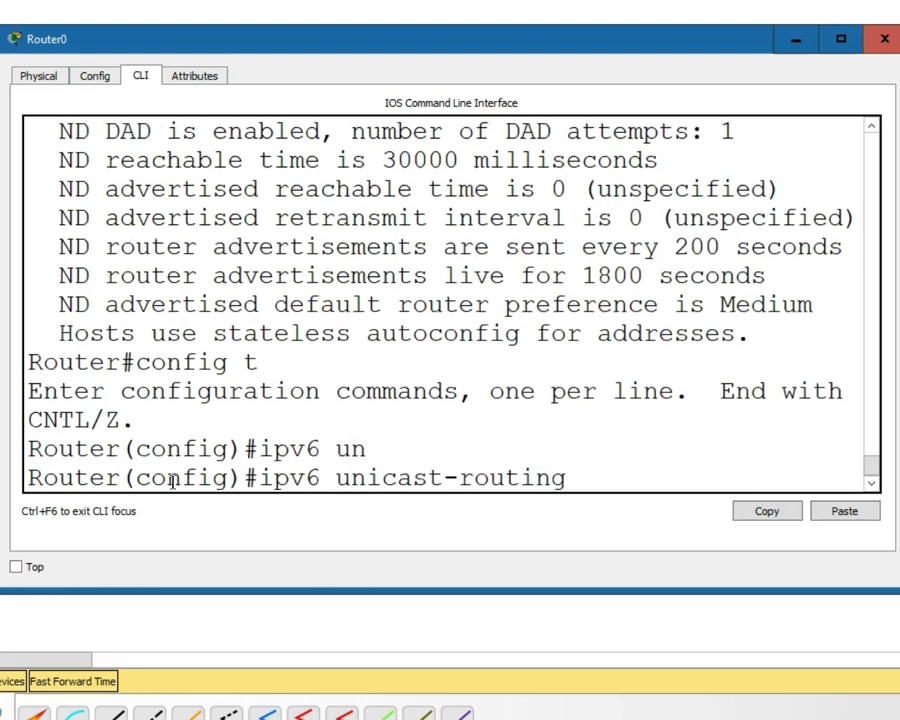
key("Return")
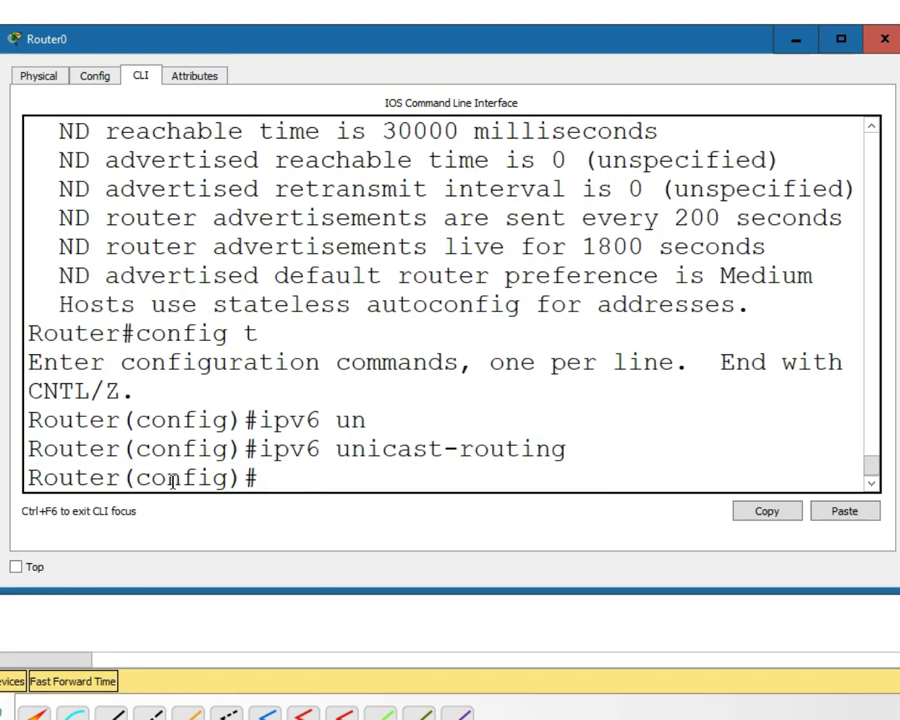
Step: Enable IPv6 on interface FastEthernet0/0 with 'ipv6 enable'
type("int fa")
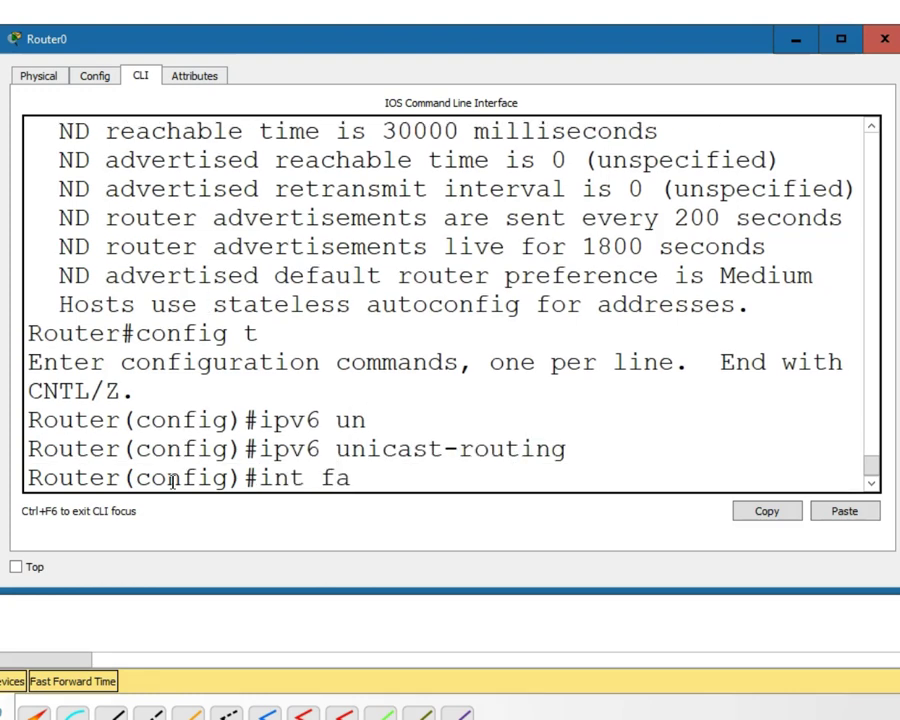
type("0/0")
key("Return")
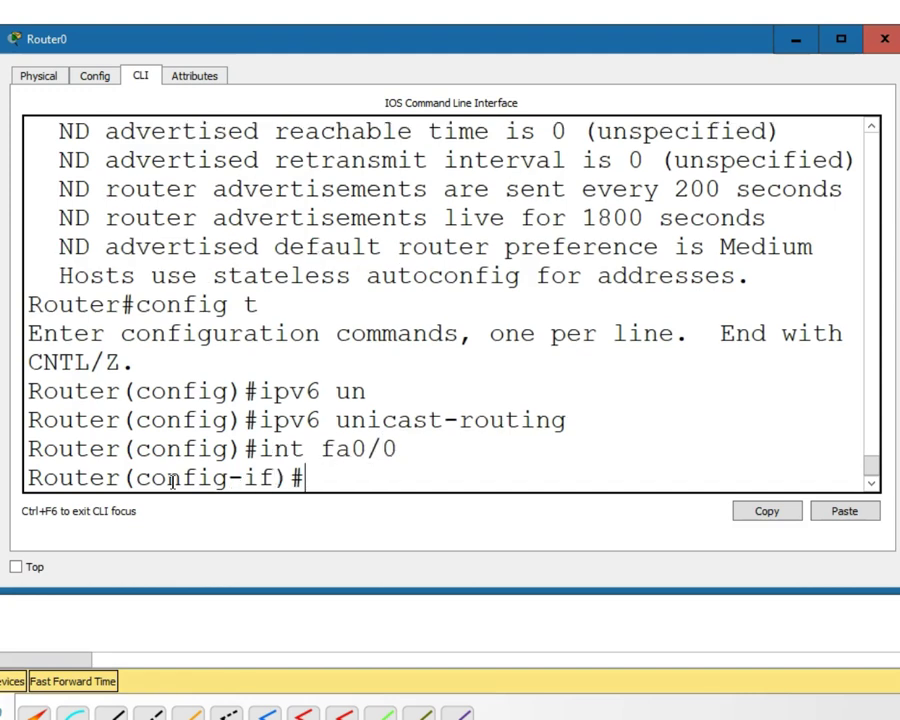
type("ipv6 ena")
key("Tab")
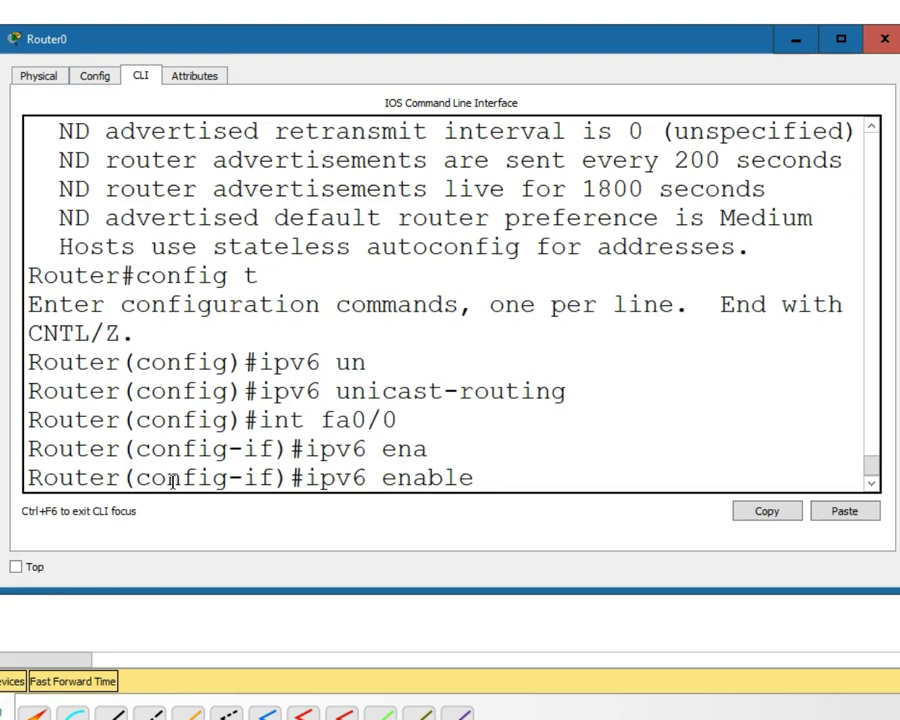
key("Return")
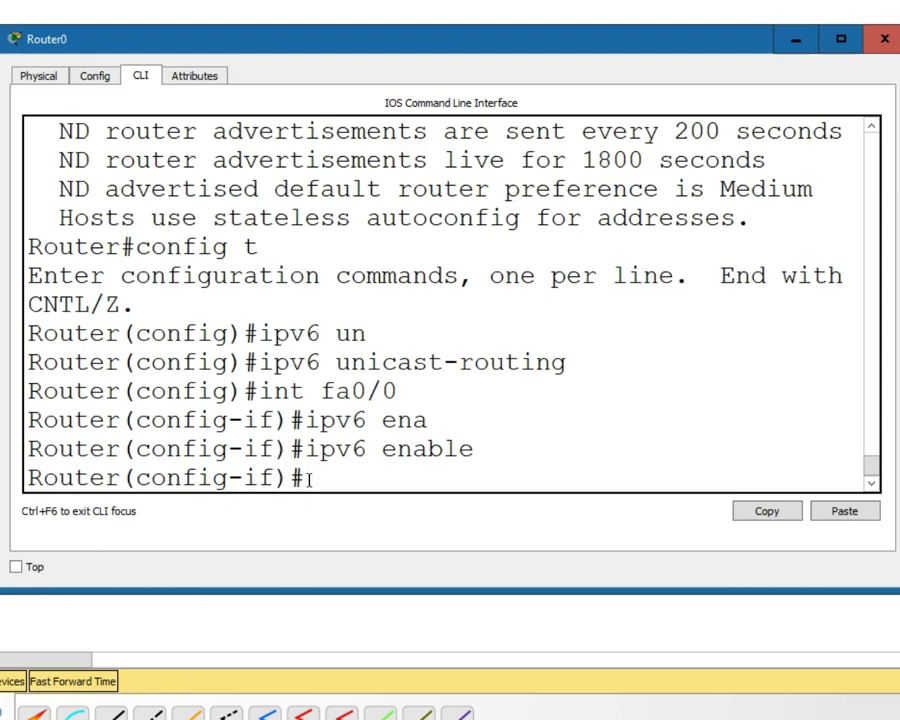
Step: Apply 'ipv6 address autoconfig' on fa0/0, then minimize the CLI and select PC1
type("ipv6 add")
key("Tab")
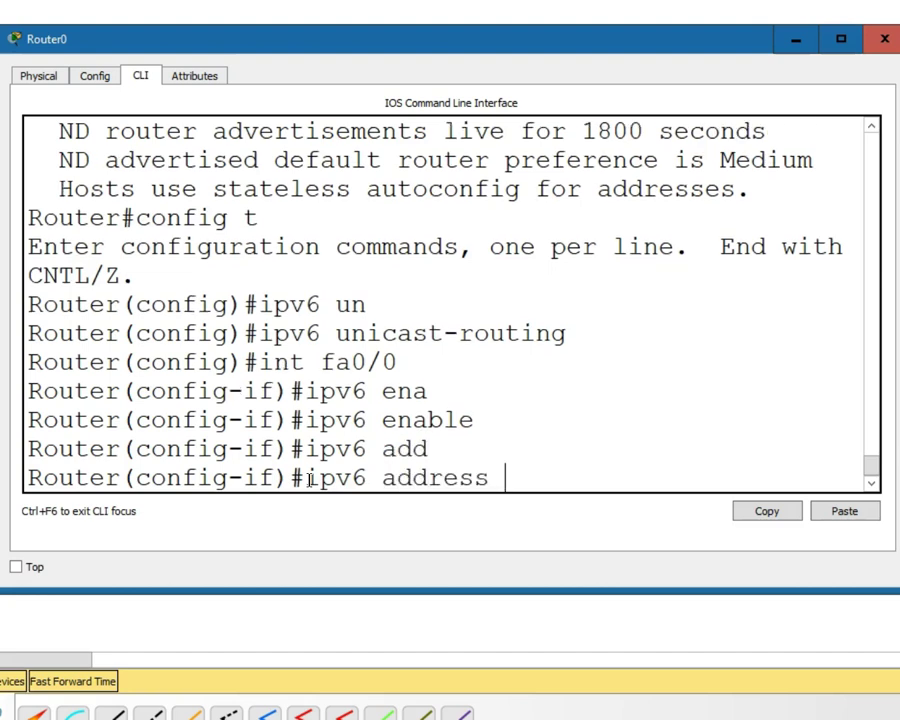
type("au")
key("Tab")
key("Return")
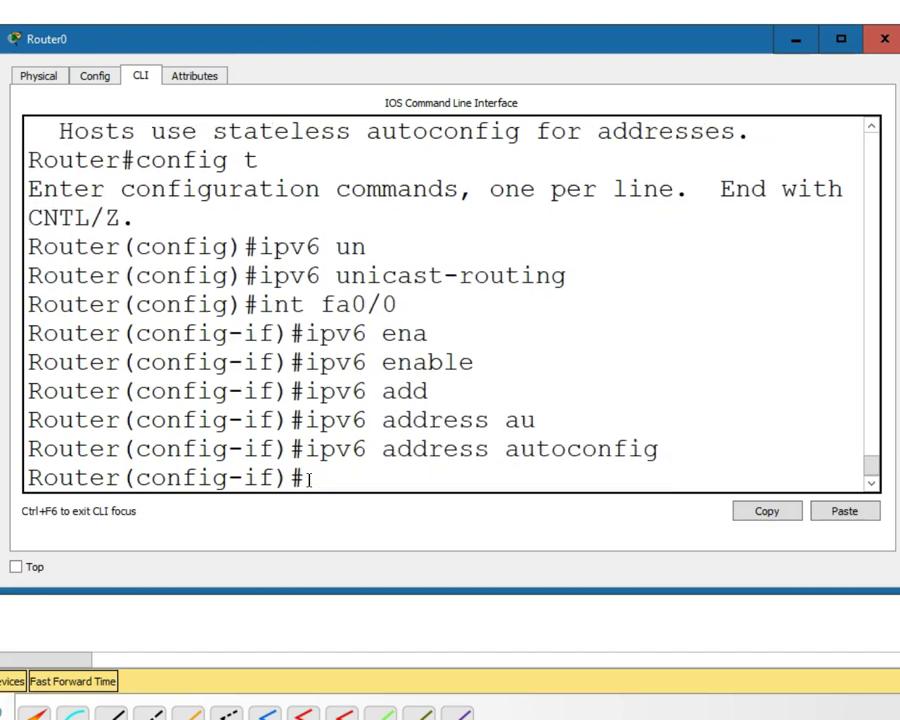
left_click(795, 40)
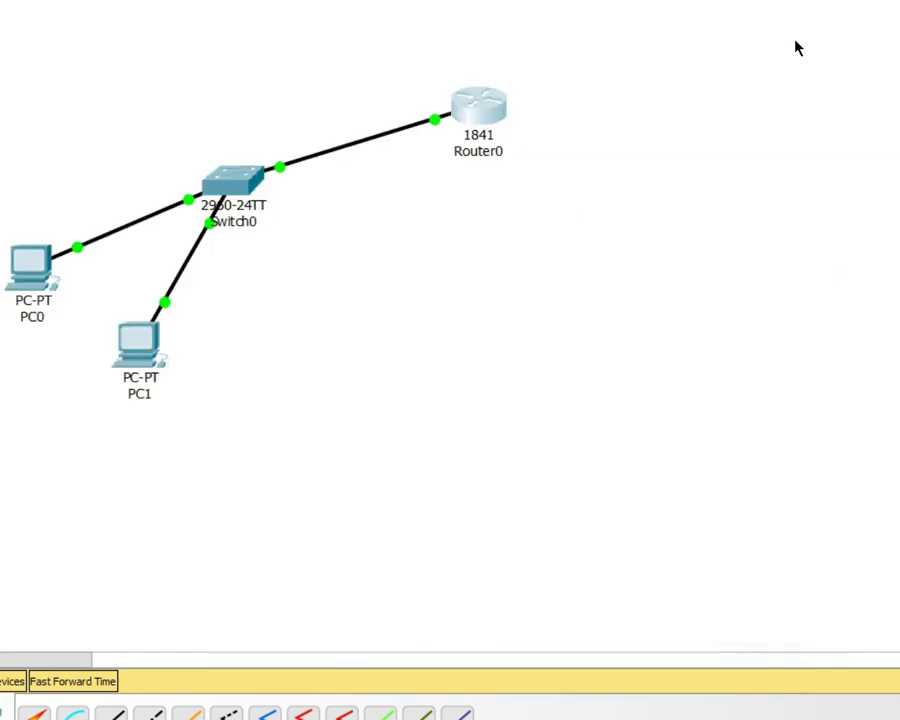
left_click(144, 341)
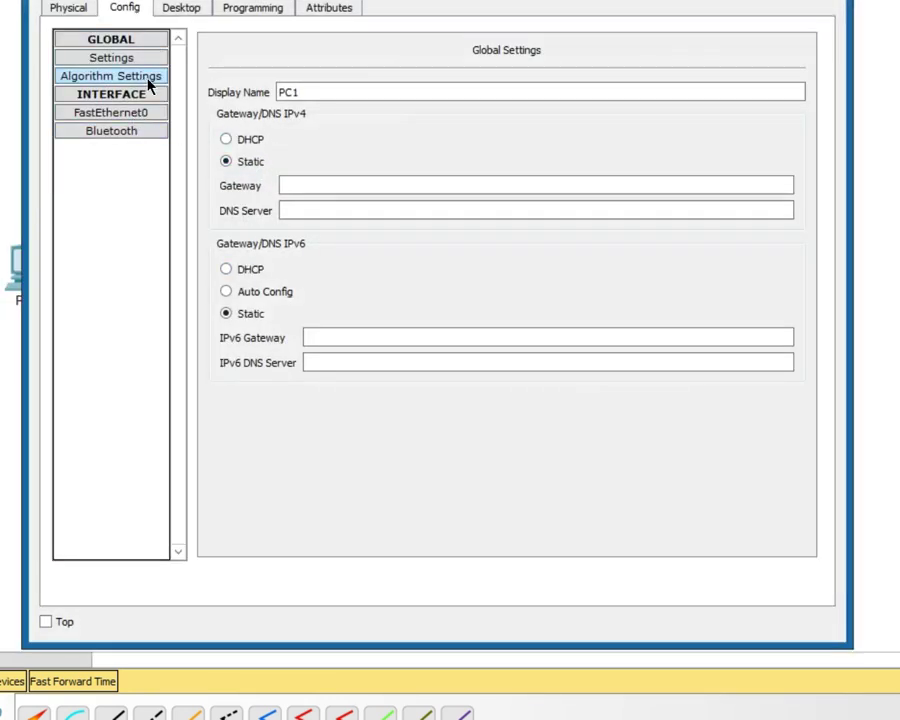
Step: Set PC1's FastEthernet0 IPv6 configuration to Auto Config
left_click(140, 120)
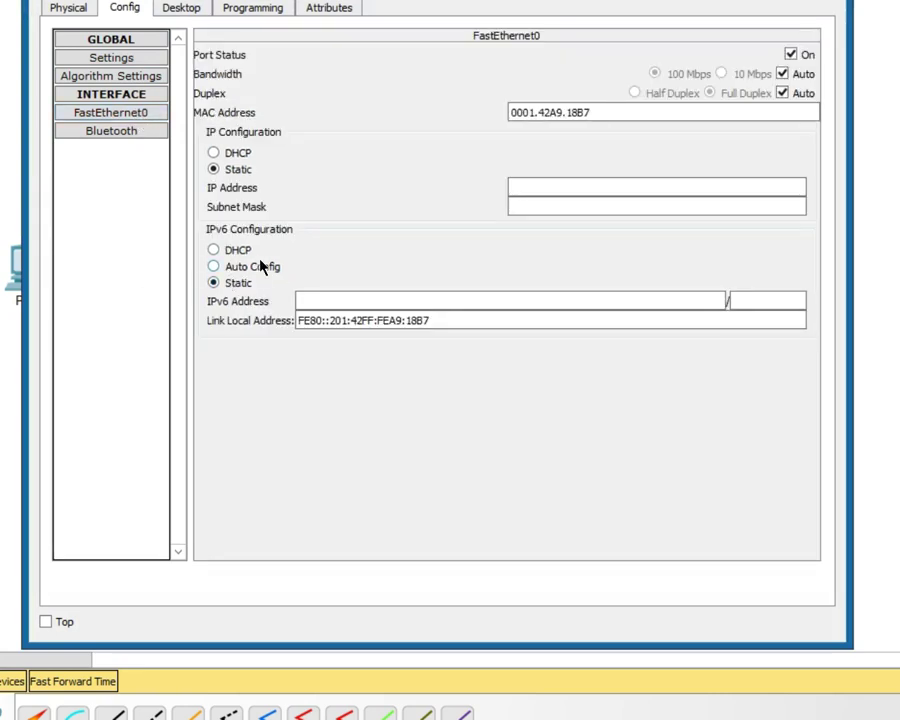
left_click(214, 267)
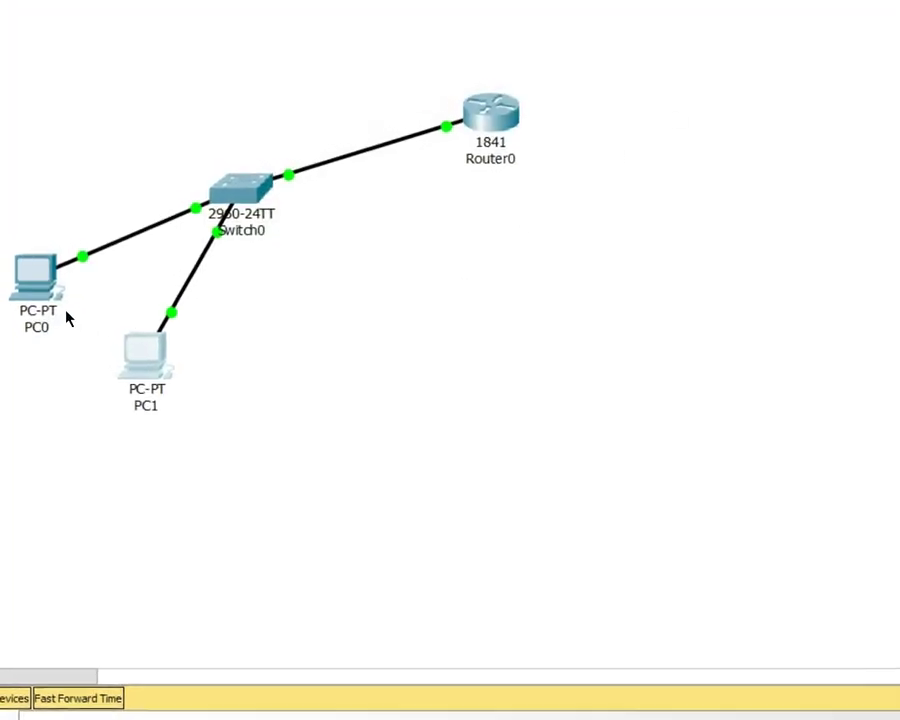
Step: Switch PC0's FastEthernet0 IPv6 setting to Auto Config and close its window
left_click(117, 410)
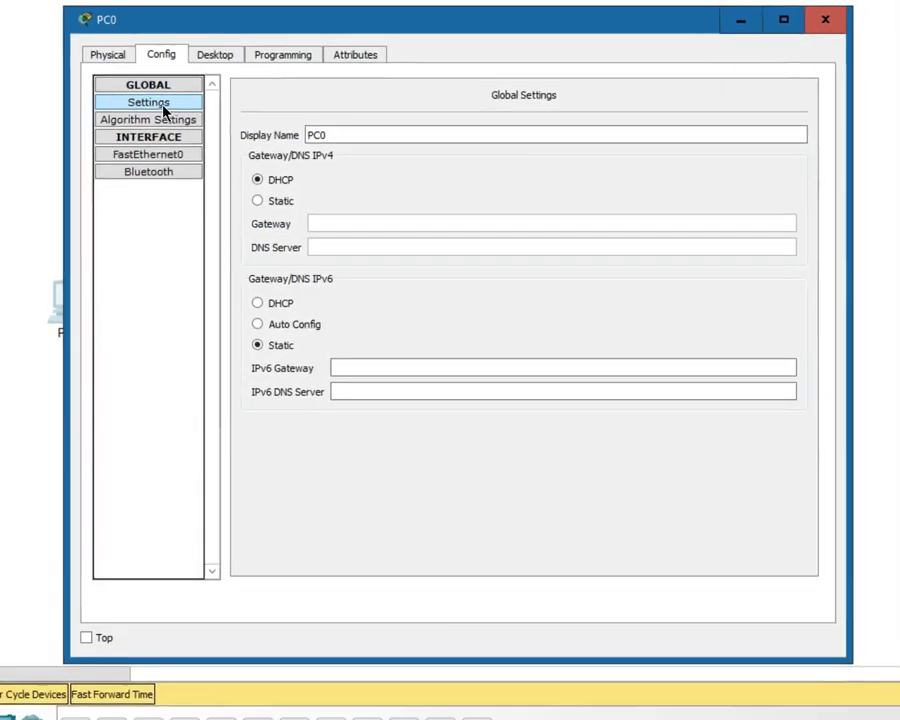
left_click(155, 158)
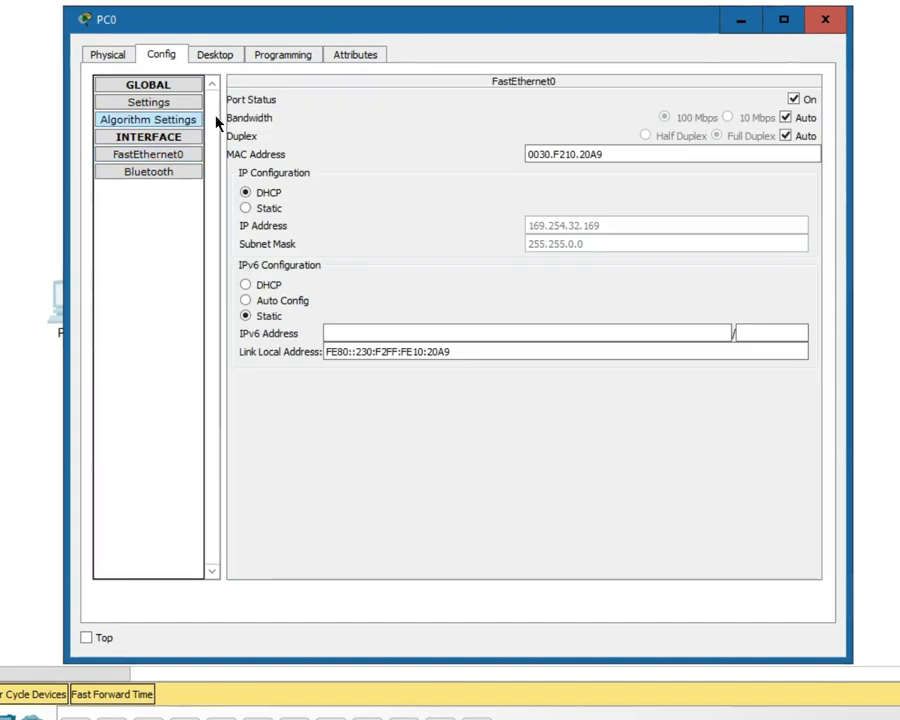
left_click(222, 55)
left_click(165, 55)
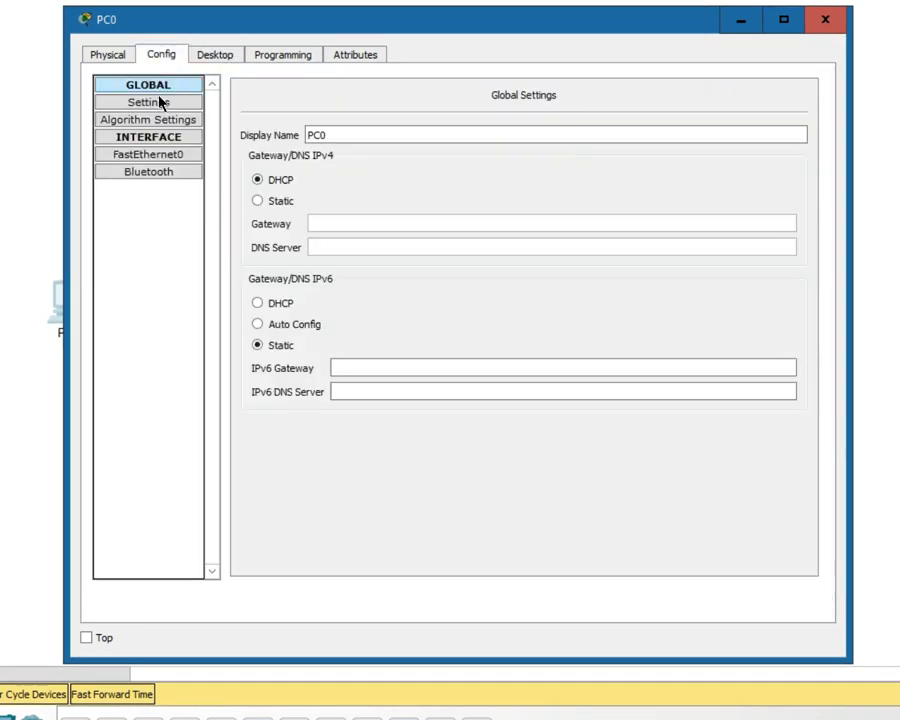
left_click(160, 155)
left_click(264, 286)
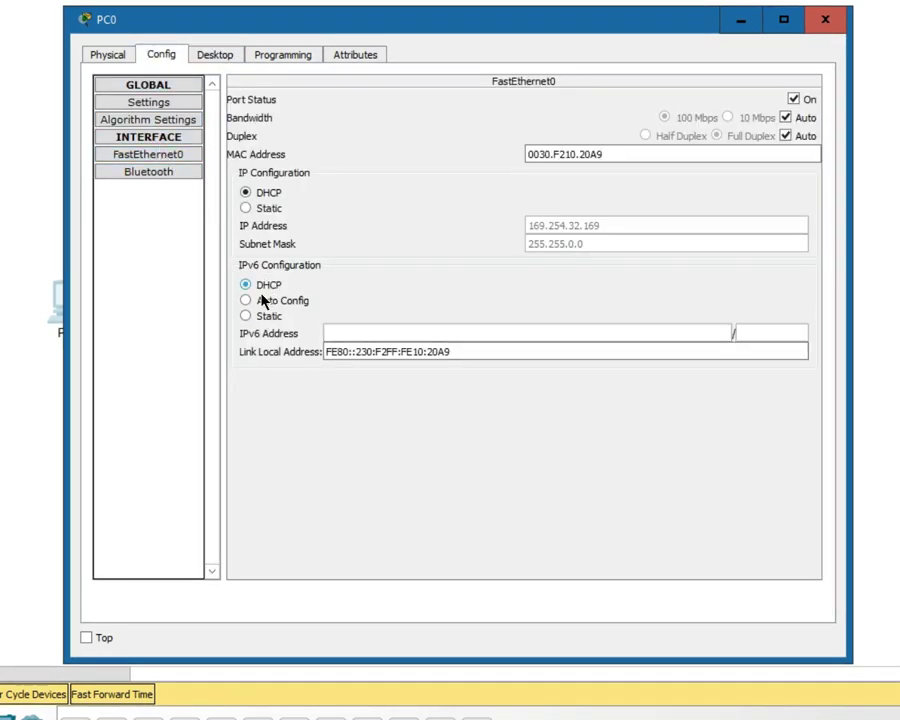
left_click(267, 301)
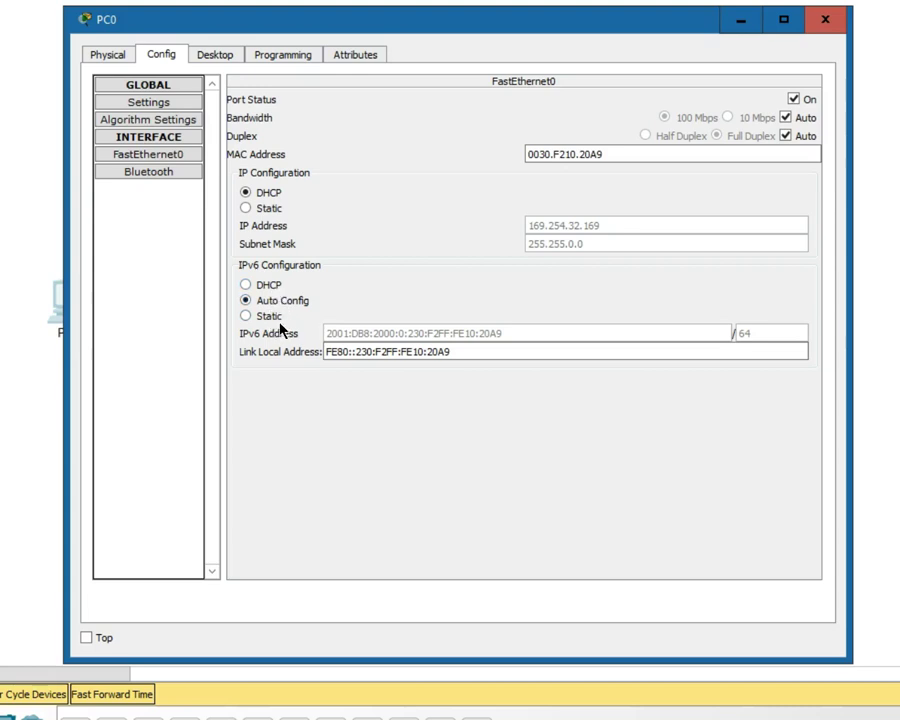
left_click(821, 30)
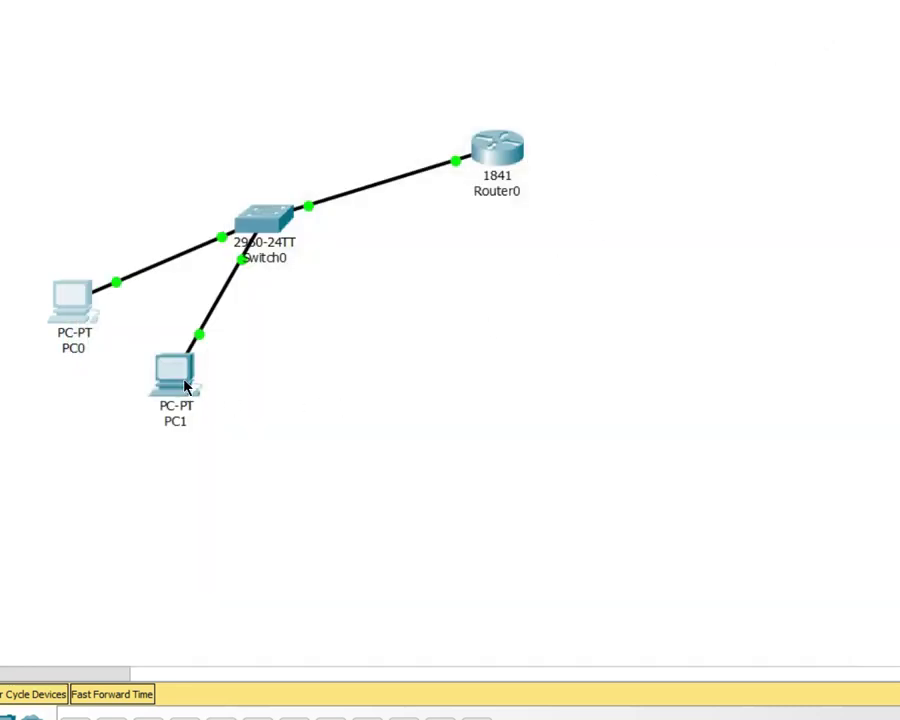
Step: Run ipv6config in PC1's Command Prompt, showing gateway FE80::202:17FF:FE7D:DB01
left_click(185, 387)
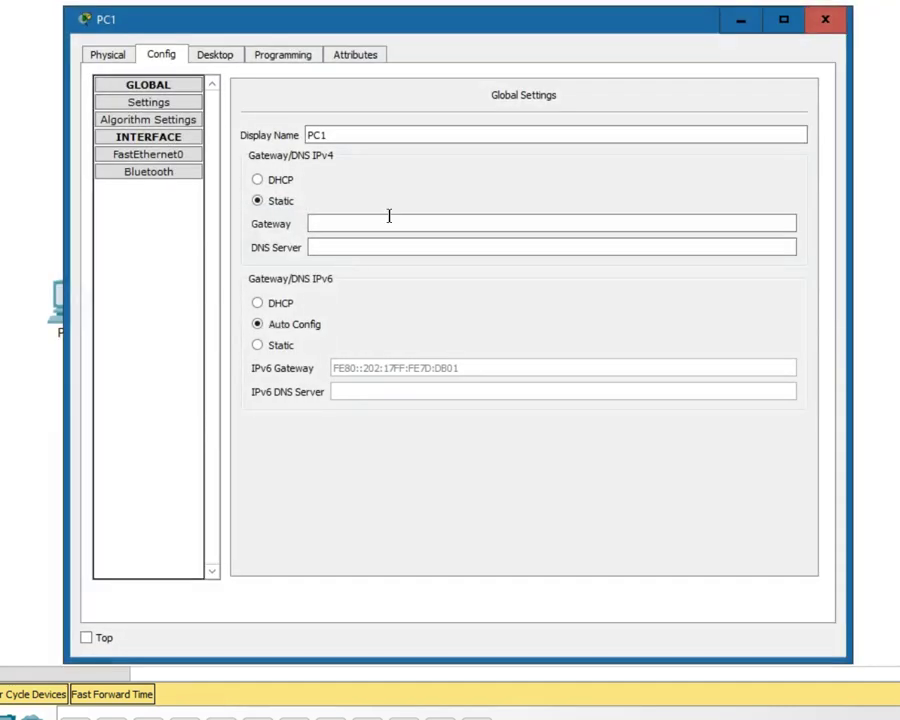
left_click(226, 60)
left_click(585, 145)
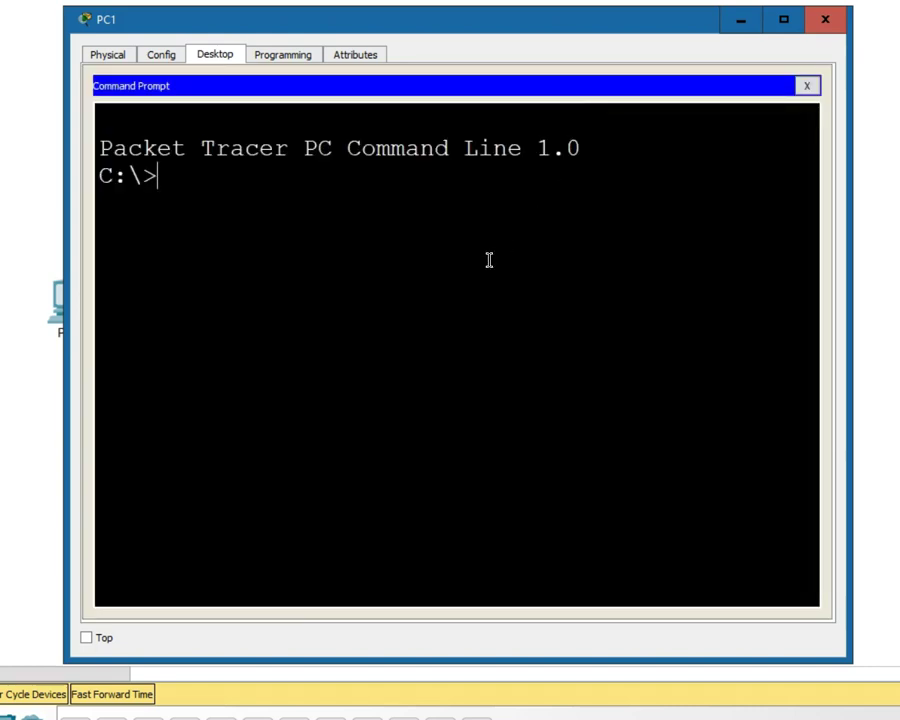
type("ipv")
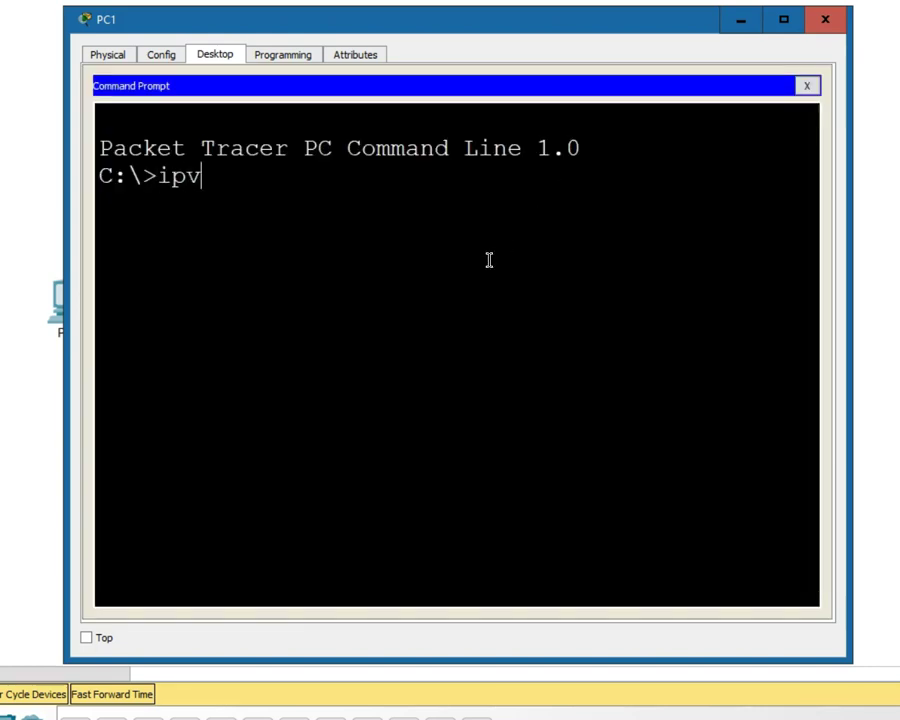
type("y")
key("BackSpace")
type("6conf")
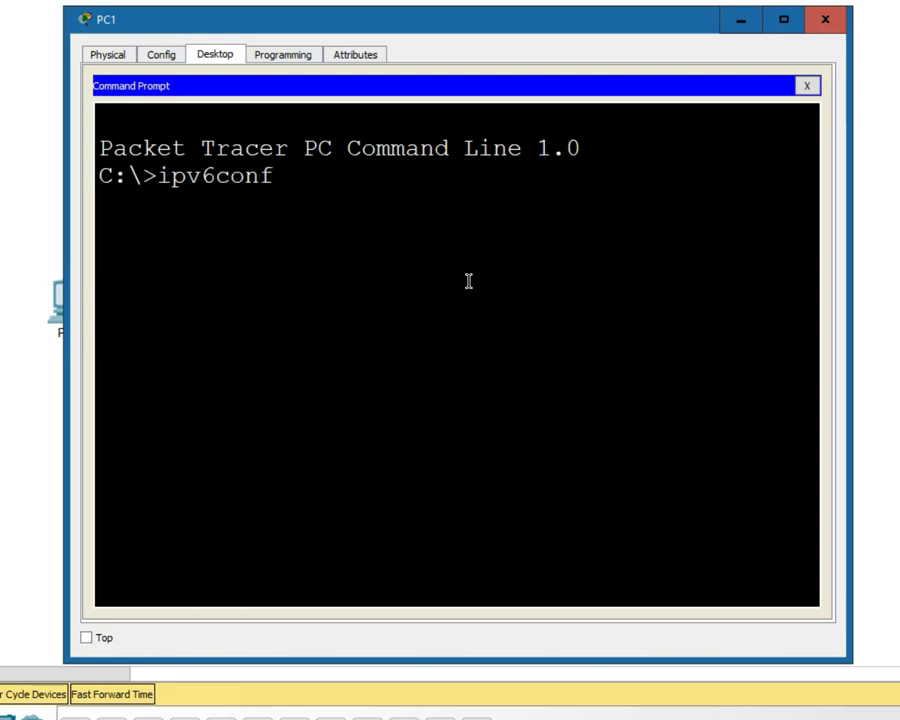
type("ig")
key("Return")
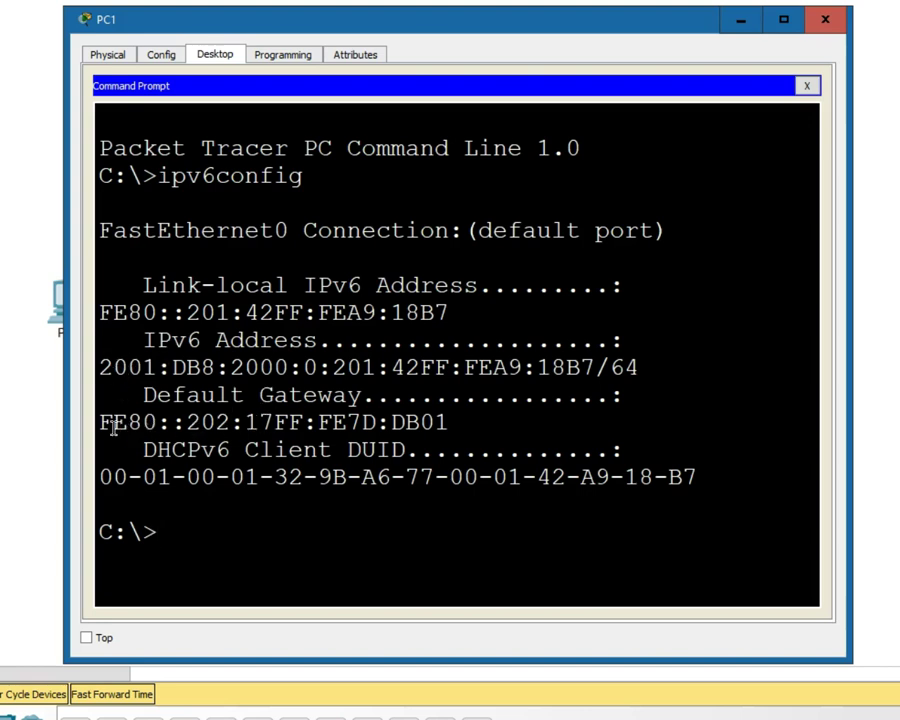
left_click_drag(99, 422, 157, 421)
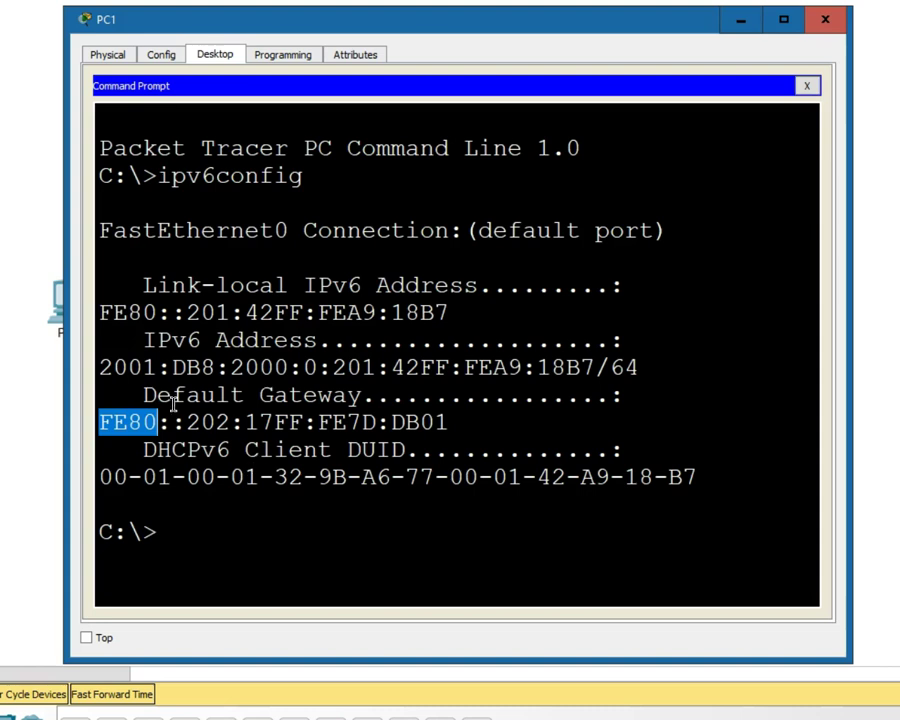
left_click(208, 541)
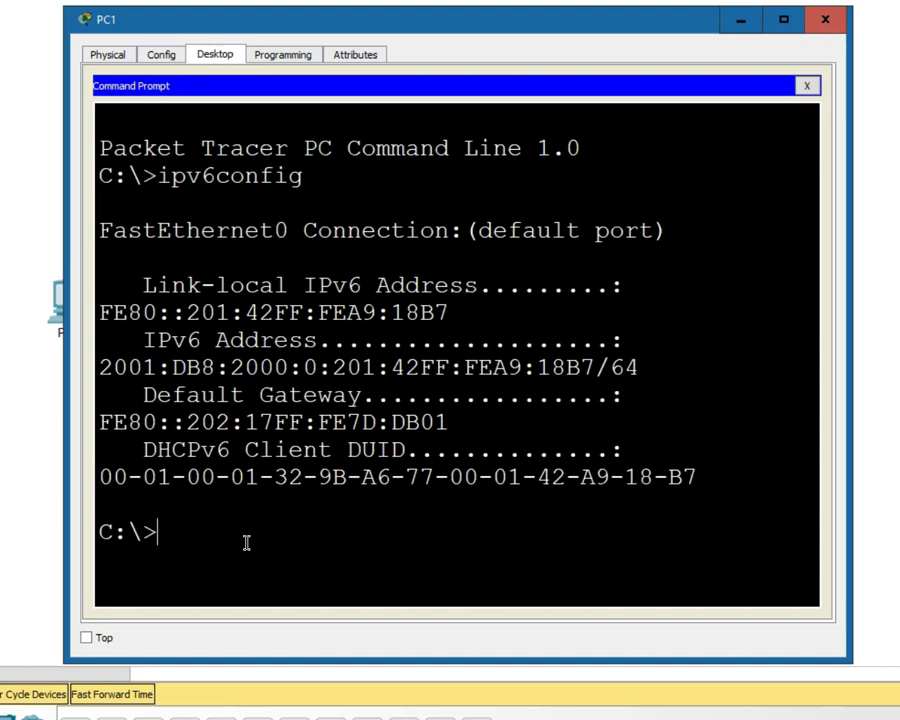
Step: Ping 2001:db8:2000:0::1 from PC1 and review the 4-of-4 replies
type("ping 2001")
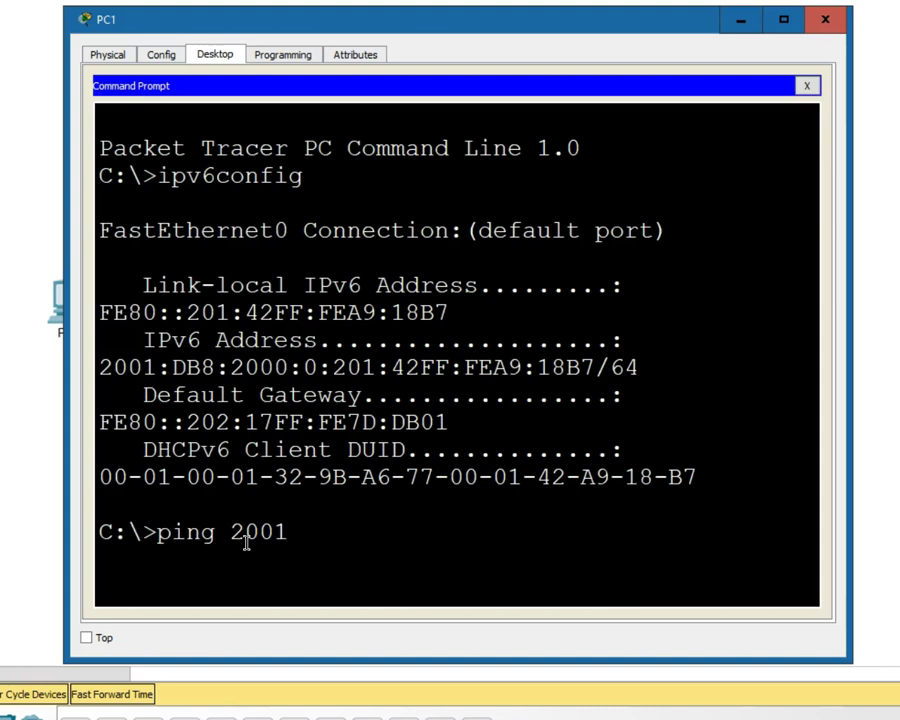
type(":db8:200")
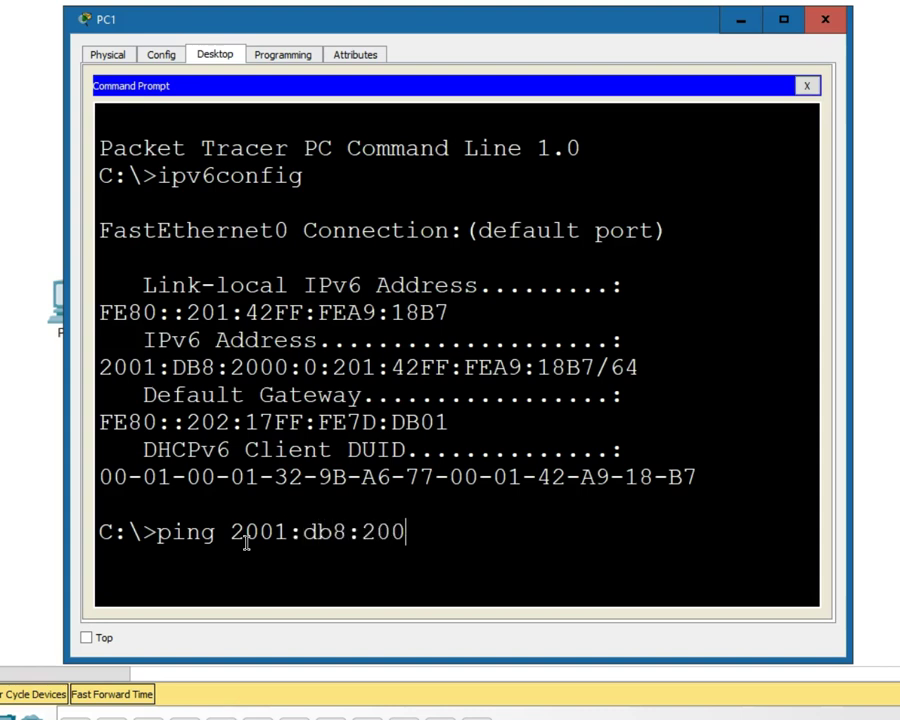
type("0:0::1")
key("Return")
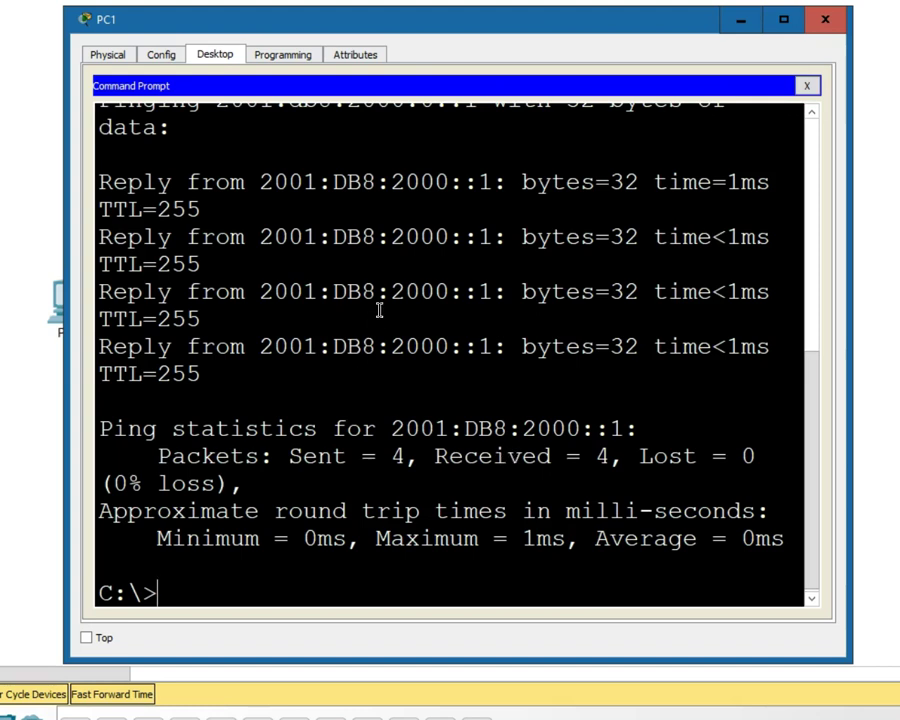
scroll(378, 308, "up", 2)
scroll(379, 309, "up", 2)
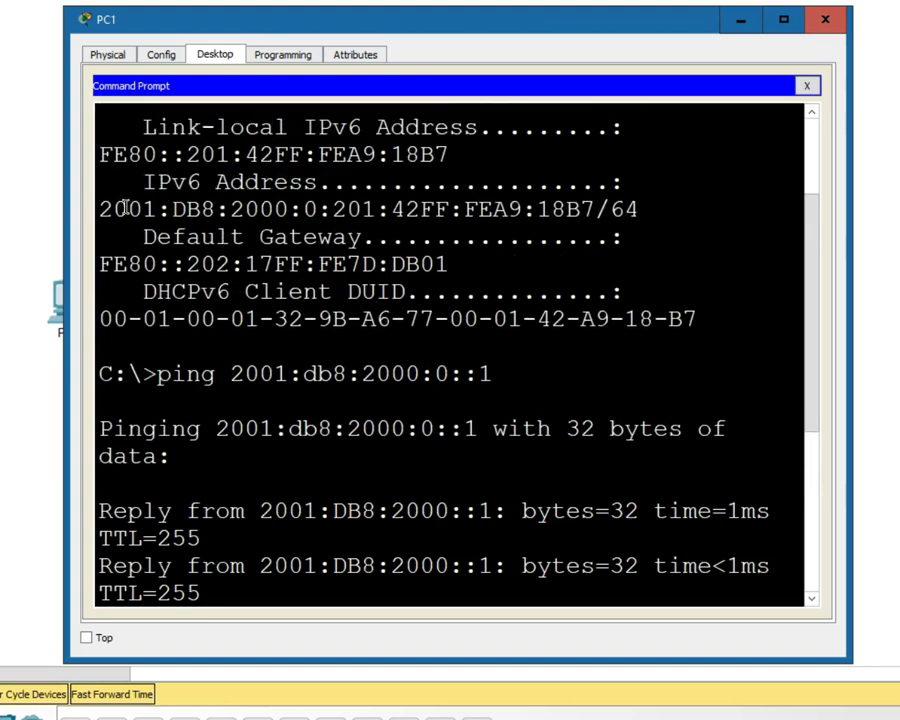
Step: Copy PC1's IPv6 address 2001:DB8:2000:0:201:42FF:FEA9:18B7 and close PC1's window
left_click_drag(103, 208, 595, 209)
right_click(582, 211)
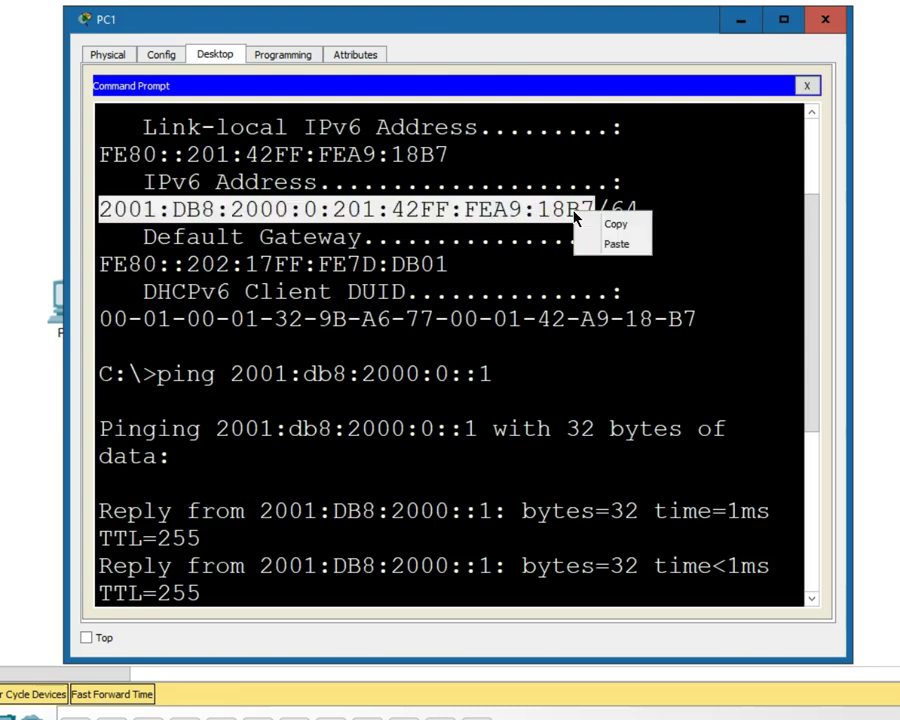
left_click(622, 222)
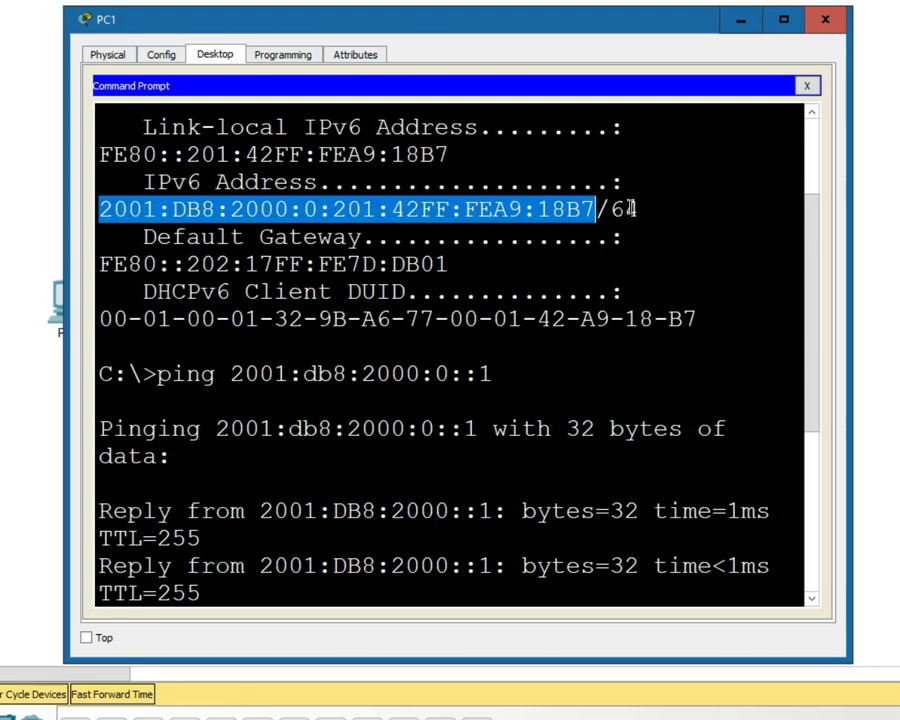
left_click(832, 24)
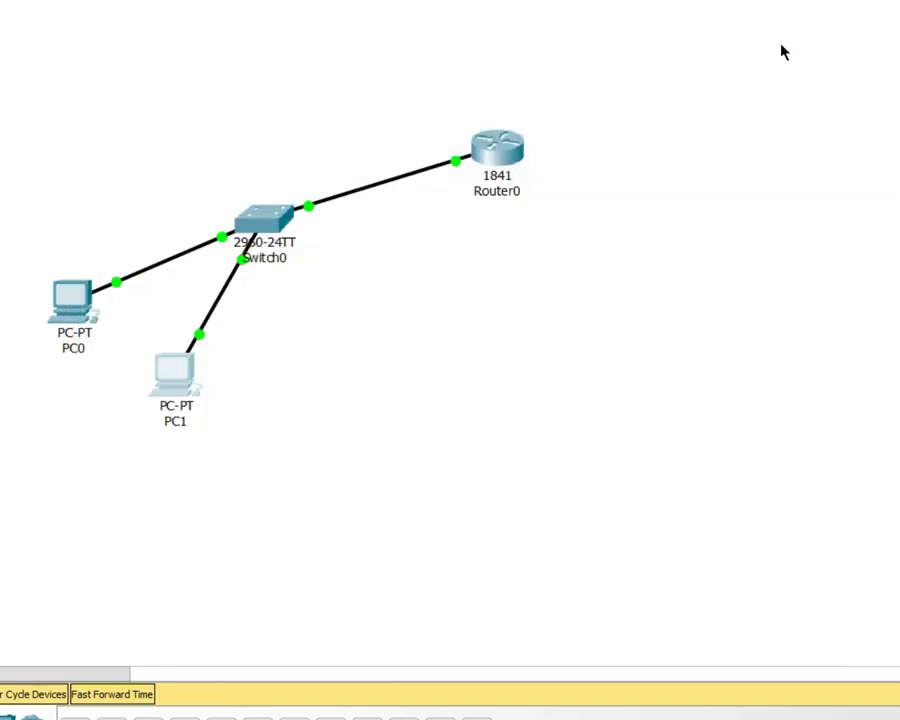
Step: From PC0's Command Prompt, ping the pasted PC1 address
left_click(84, 313)
left_click(228, 58)
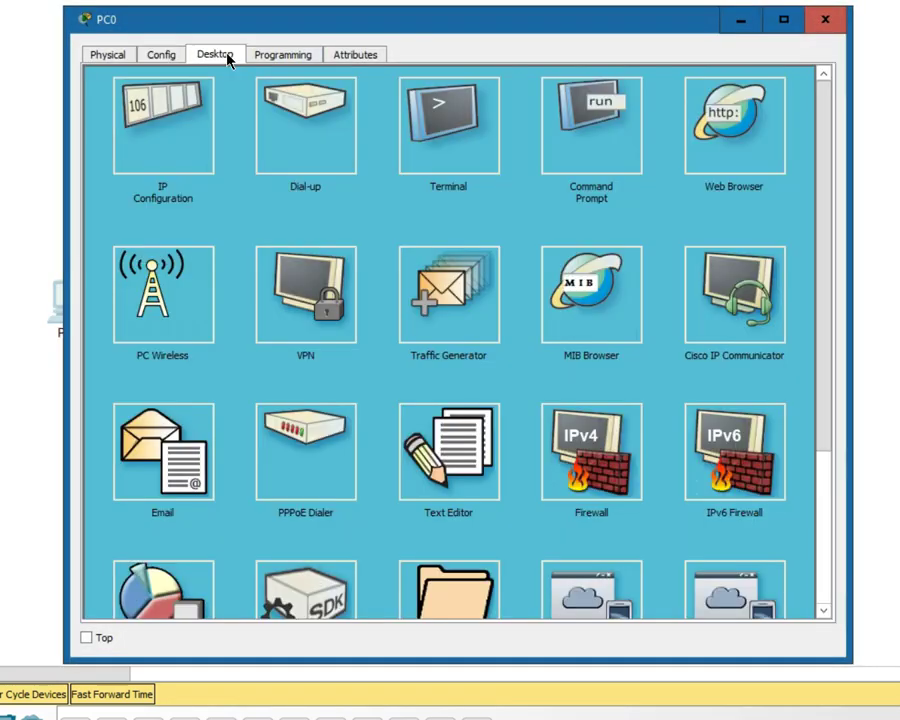
left_click(577, 145)
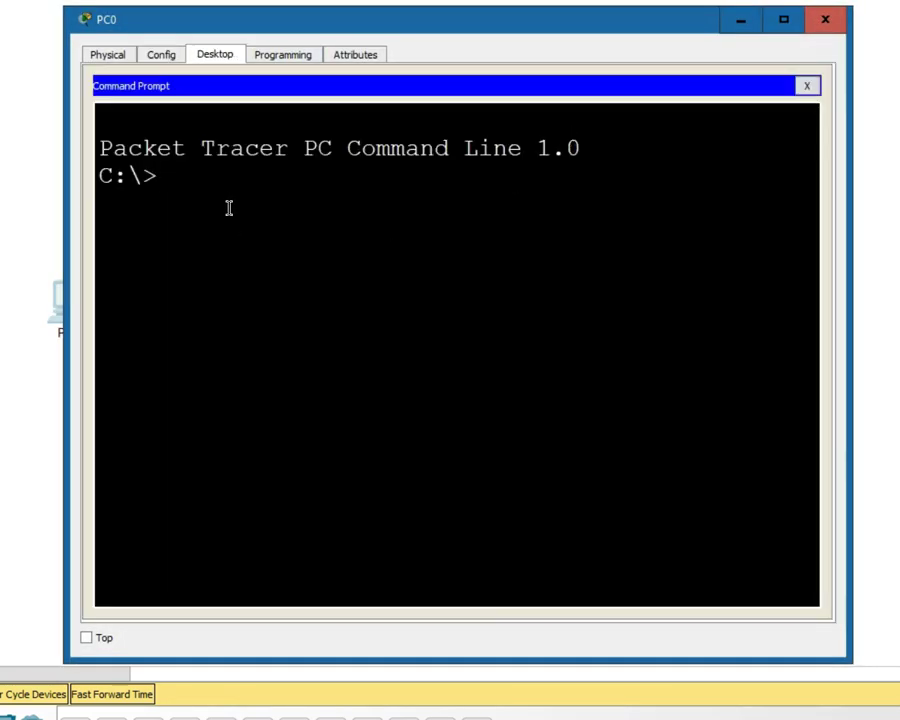
type("ping")
right_click(223, 199)
left_click(243, 230)
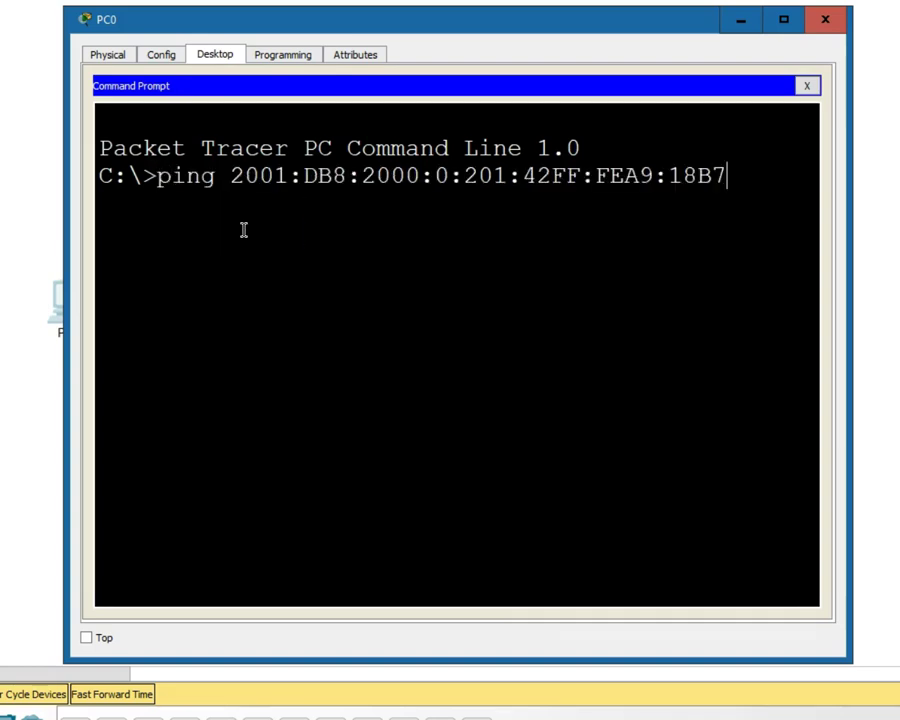
key("Return")
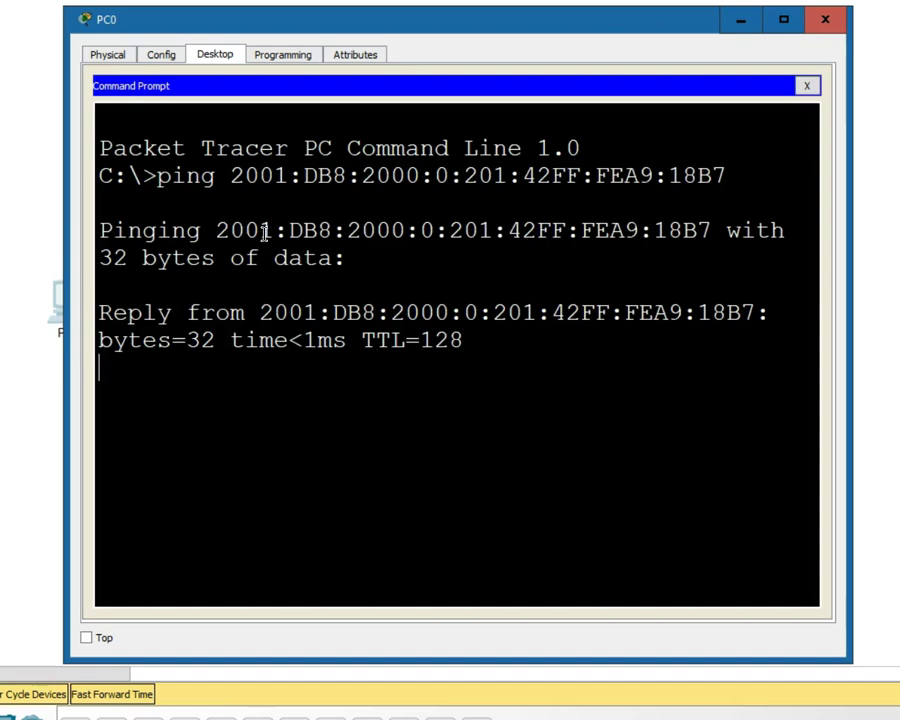